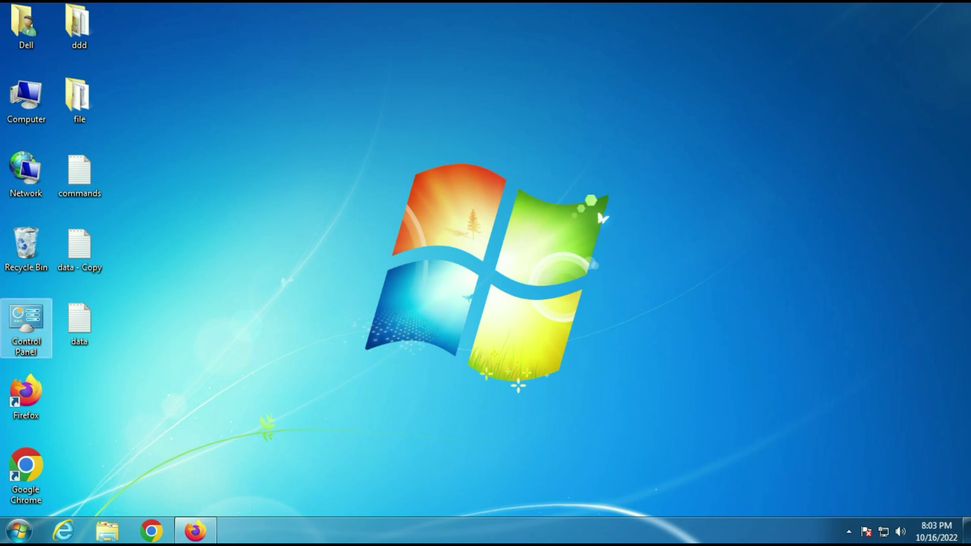
Open Control Panel from its desktop icon to show All Control Panel Items.
double_click(25, 323)
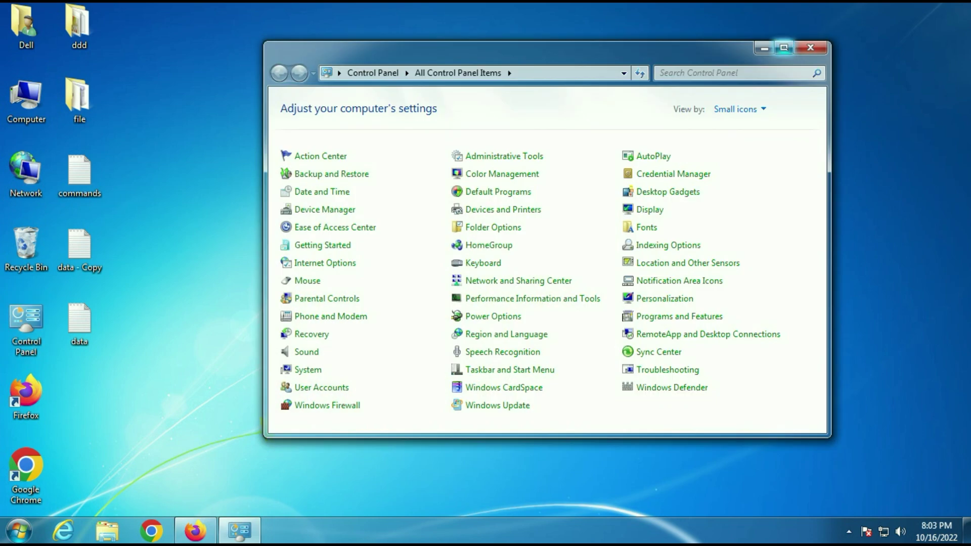
Maximize Control Panel, go to Windows Update and start a check for updates.
left_click(792, 44)
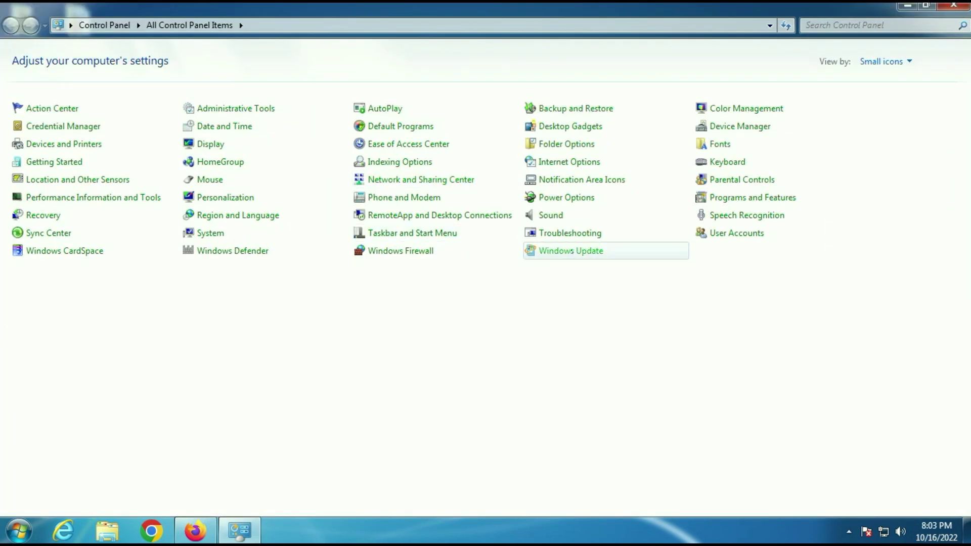
left_click(571, 251)
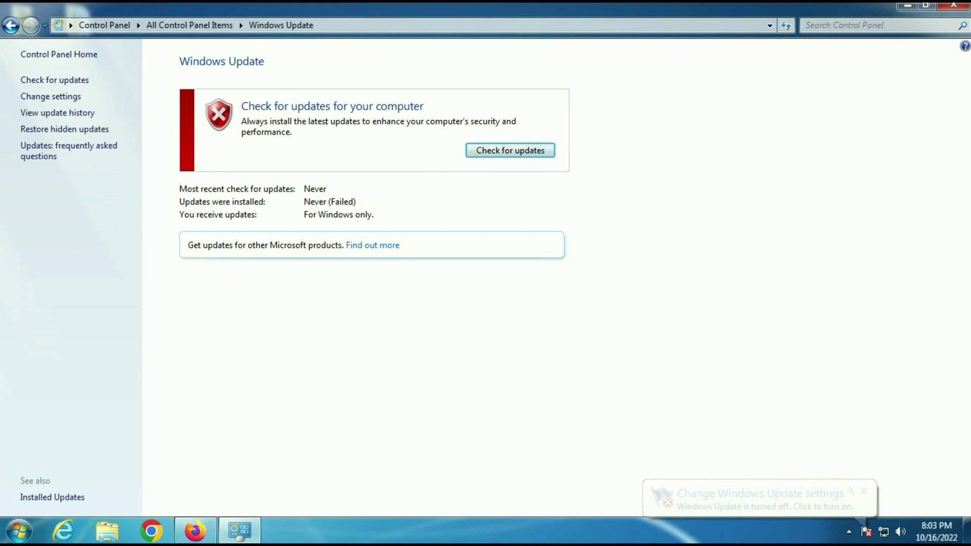
left_click(505, 149)
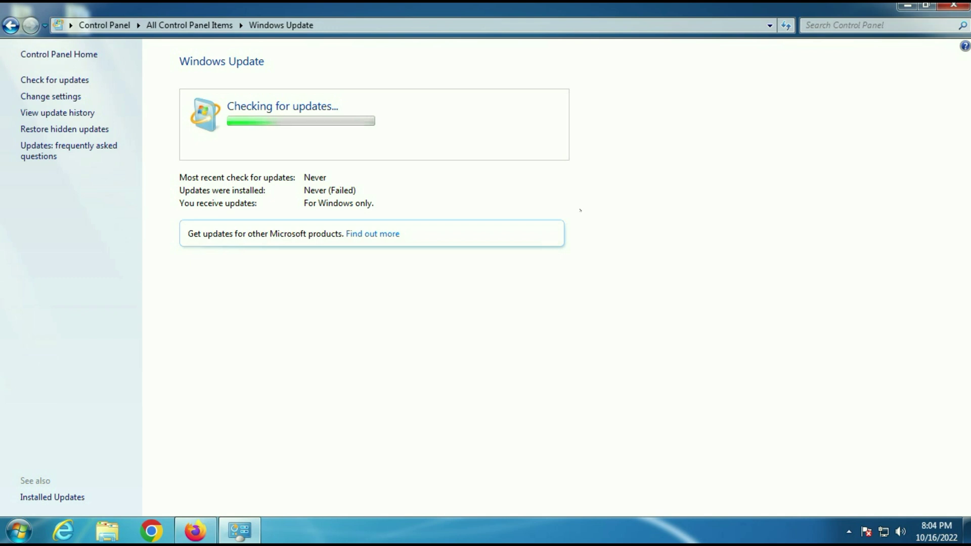
Launch the Services console from the Start menu search and maximize it.
left_click(908, 6)
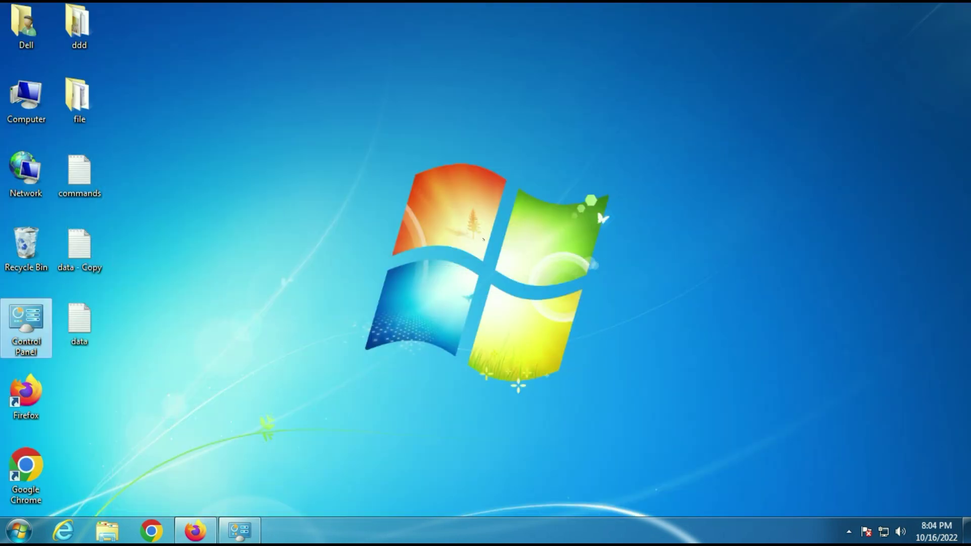
left_click(19, 530)
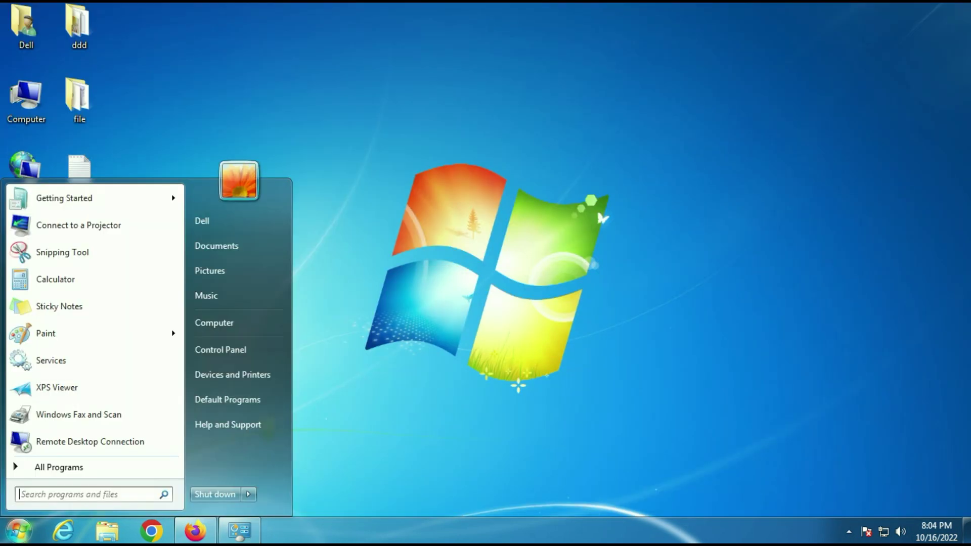
type("serv")
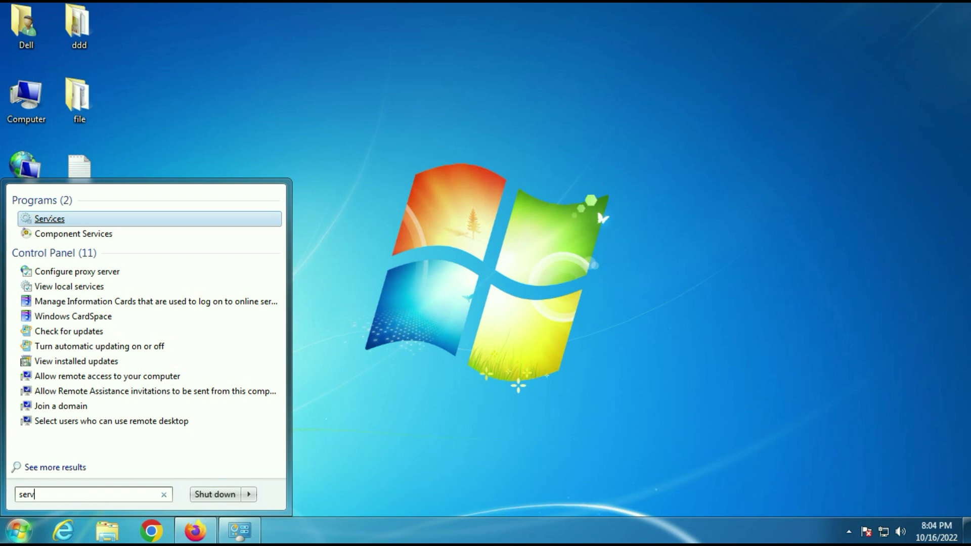
left_click(50, 218)
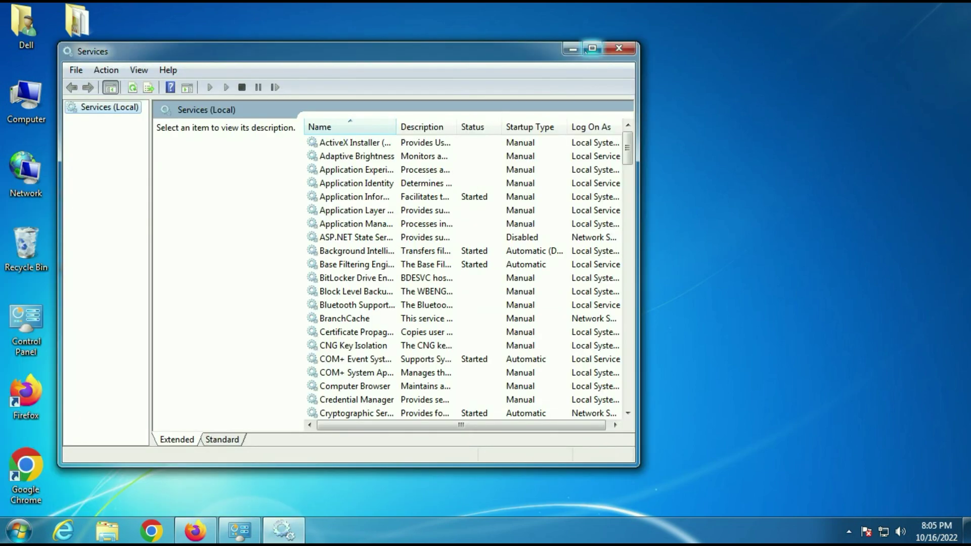
left_click(592, 48)
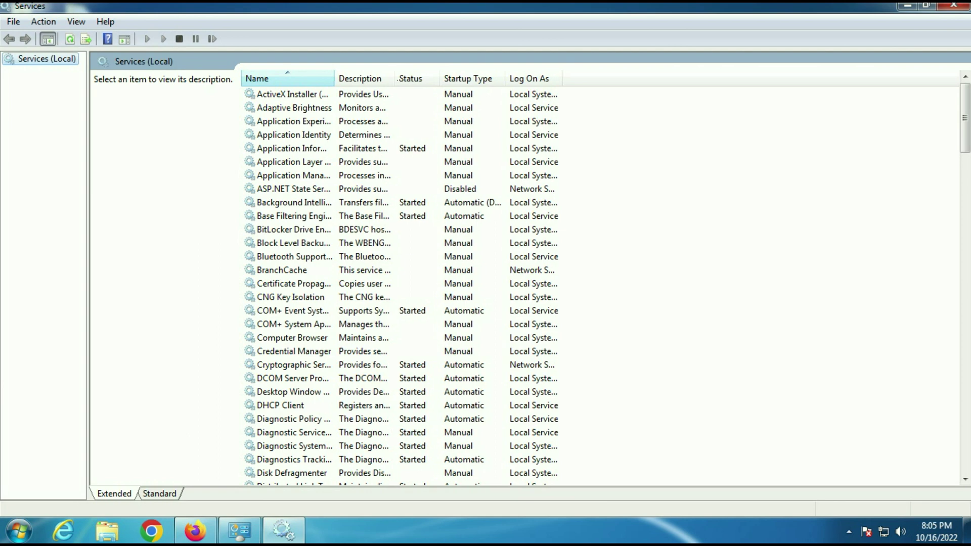
Start the Windows Event Collector service, keeping its startup type Automatic.
type("wi")
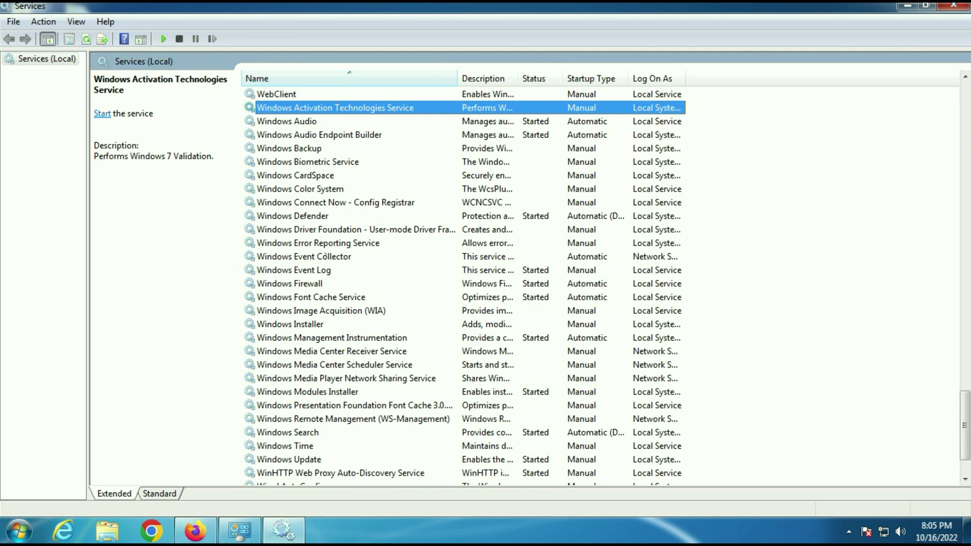
left_click(303, 256)
right_click(336, 257)
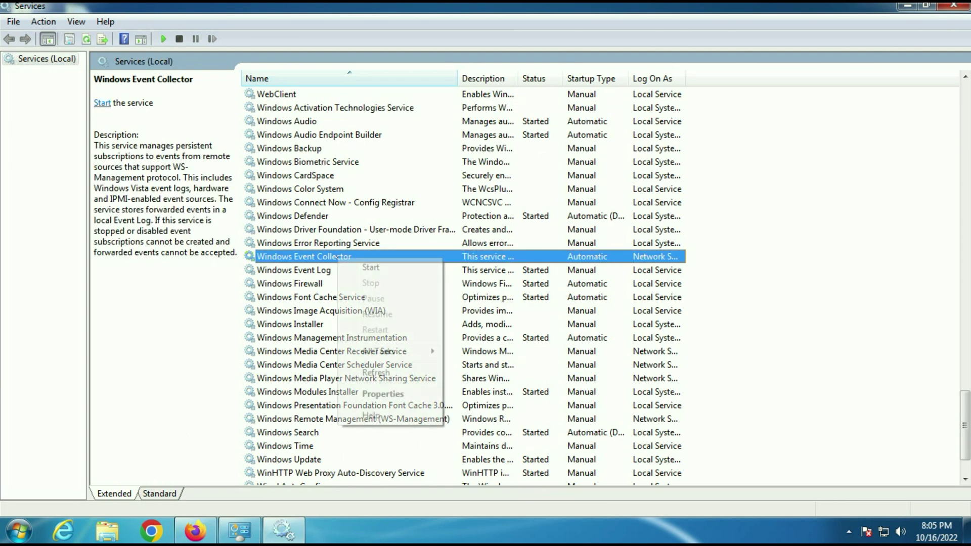
left_click(385, 394)
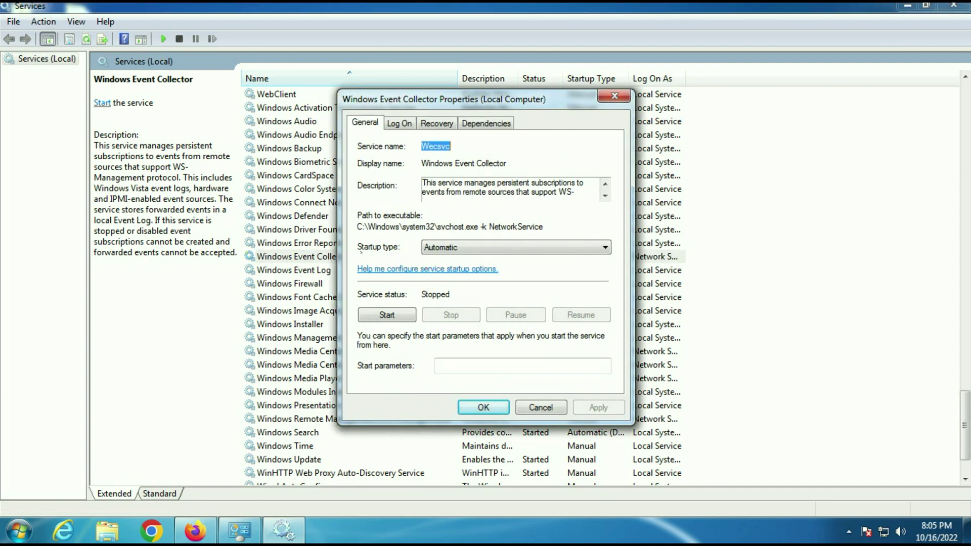
left_click(470, 247)
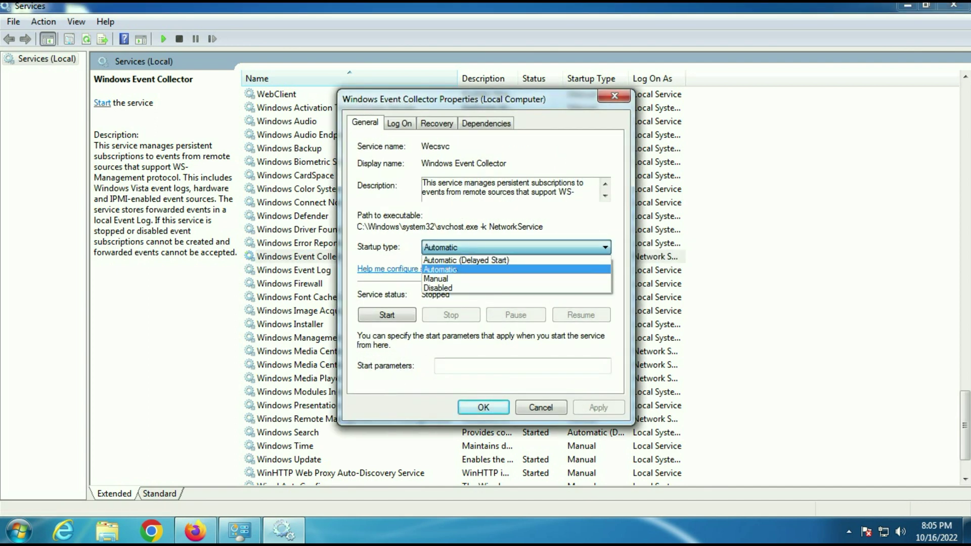
left_click(515, 269)
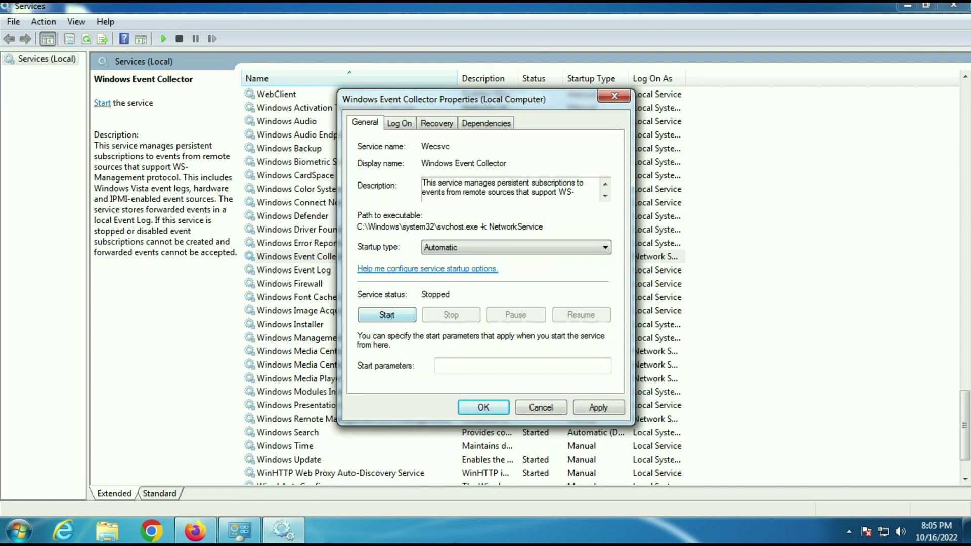
left_click(387, 315)
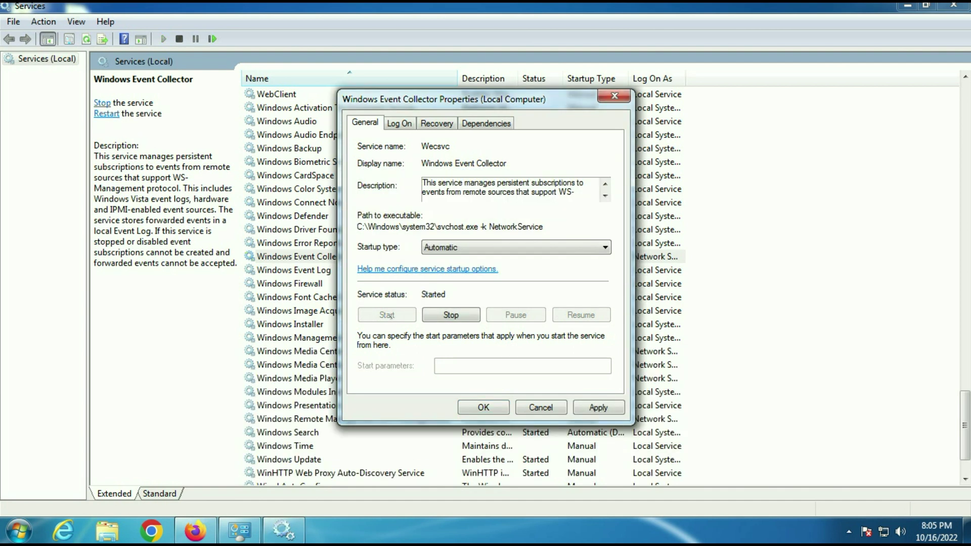
left_click(580, 407)
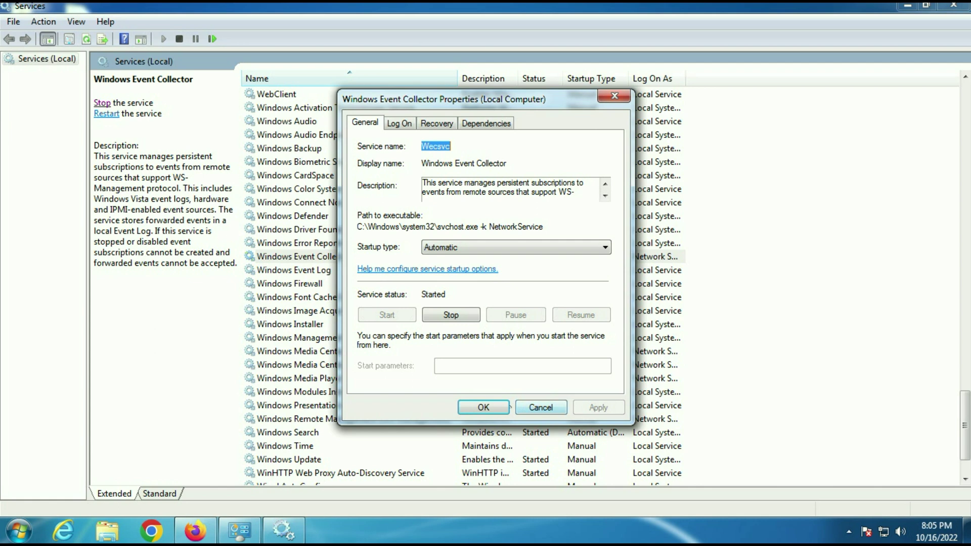
left_click(485, 407)
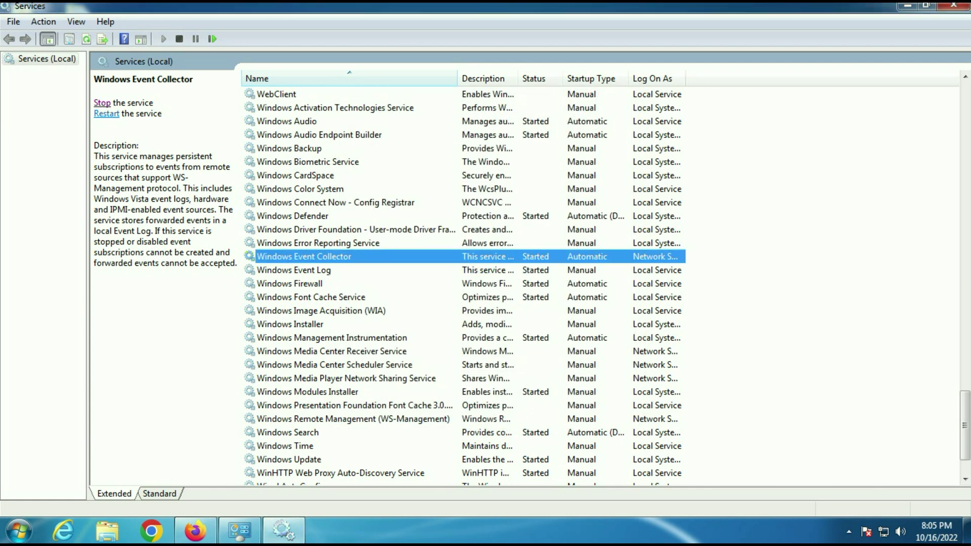
left_click(307, 271)
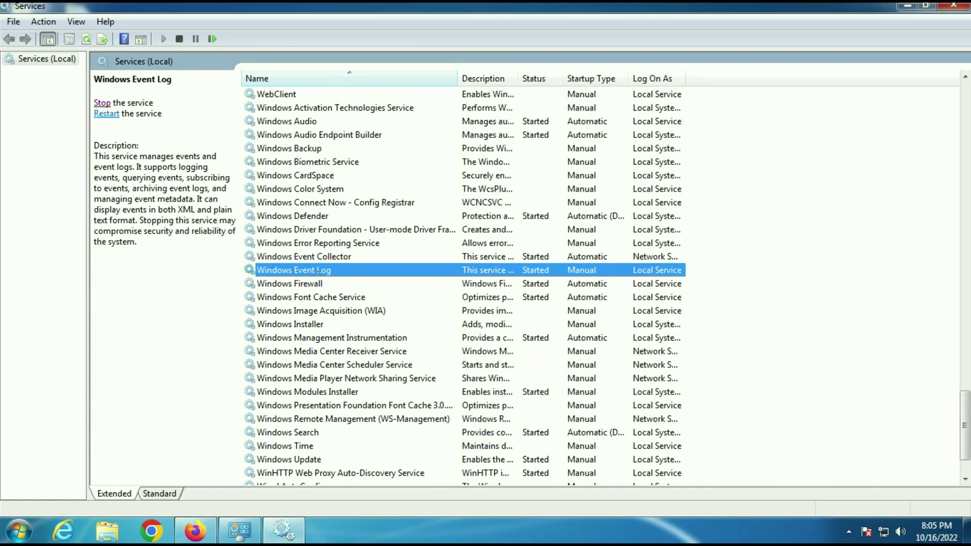
Set the Windows Event Log service's startup type to Automatic.
right_click(318, 271)
left_click(365, 407)
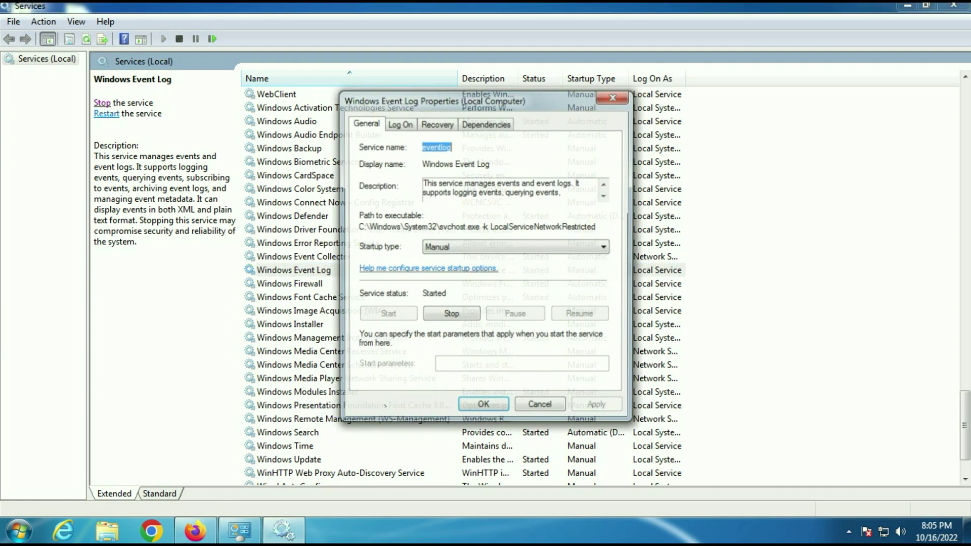
left_click(455, 247)
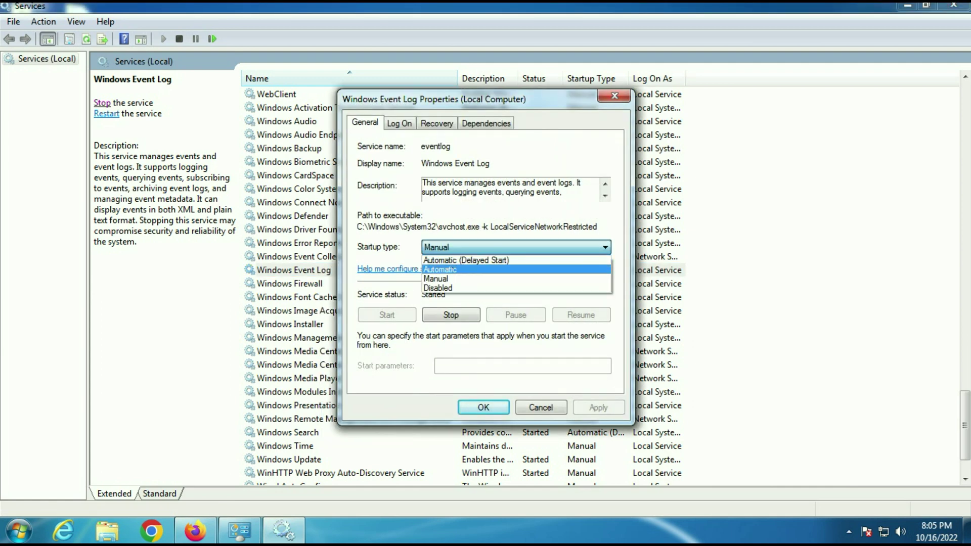
left_click(440, 269)
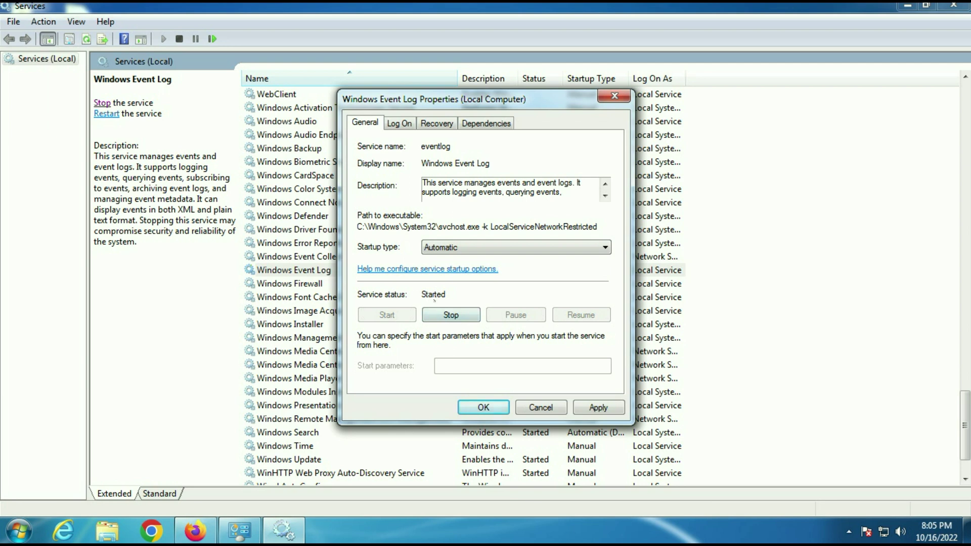
left_click(606, 407)
left_click(483, 407)
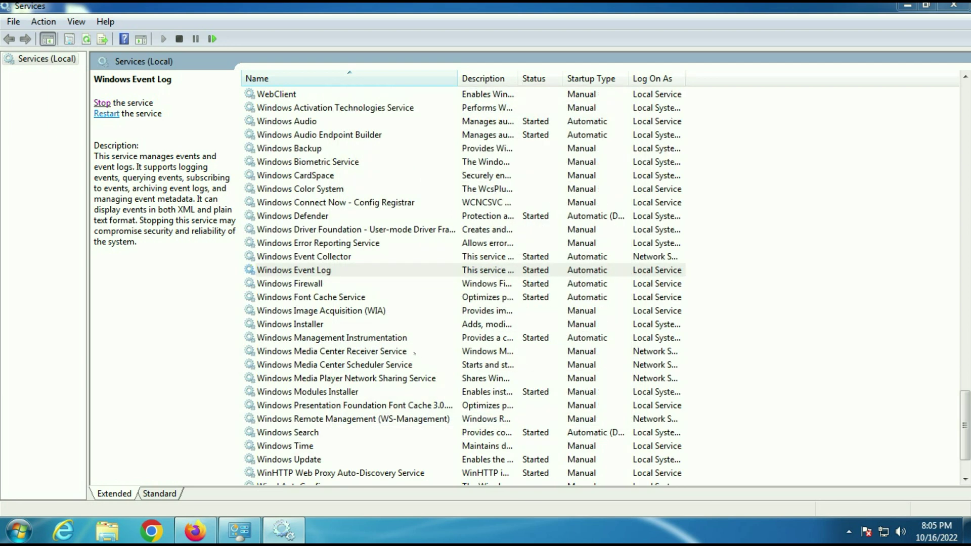
Set the Windows Update service to Automatic startup, then close Services.
scroll(414, 353, "down", 2)
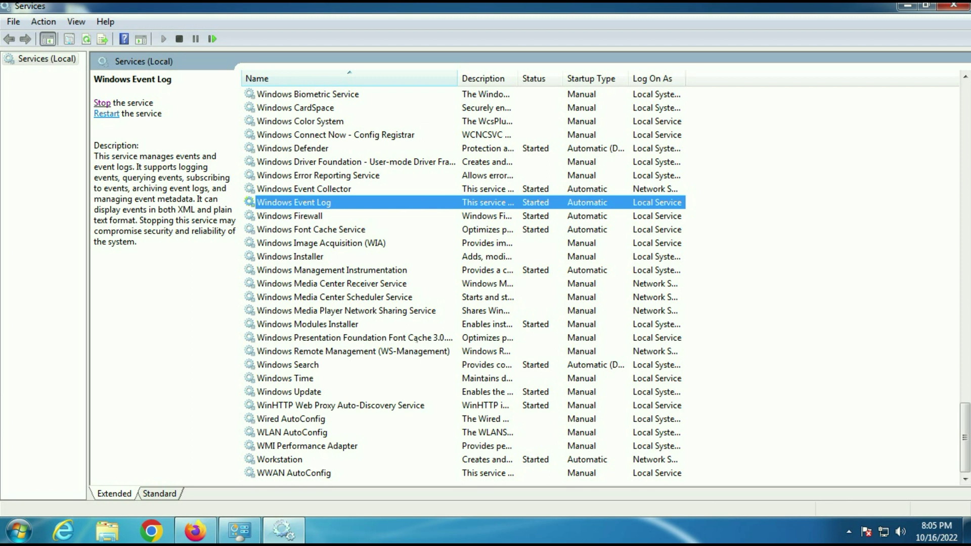
left_click(327, 391)
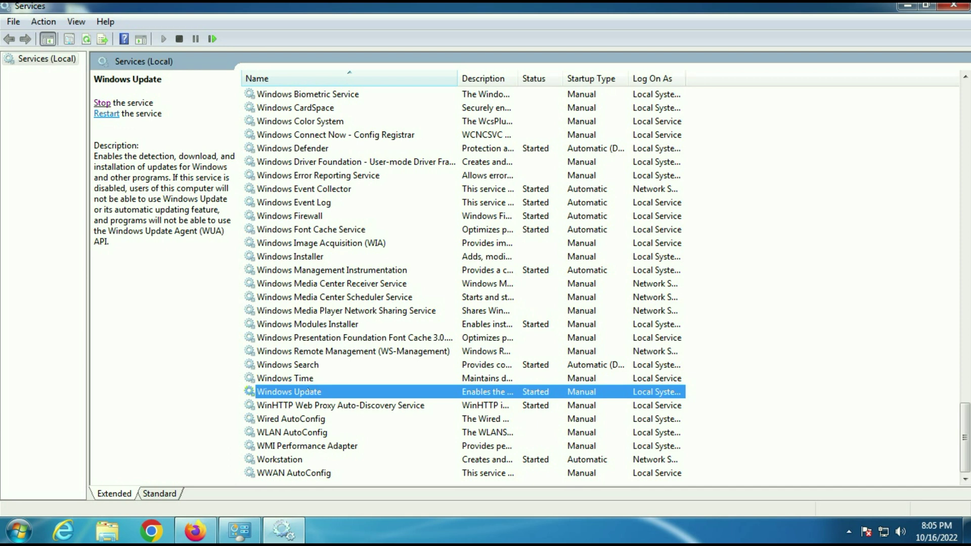
right_click(307, 393)
left_click(338, 356)
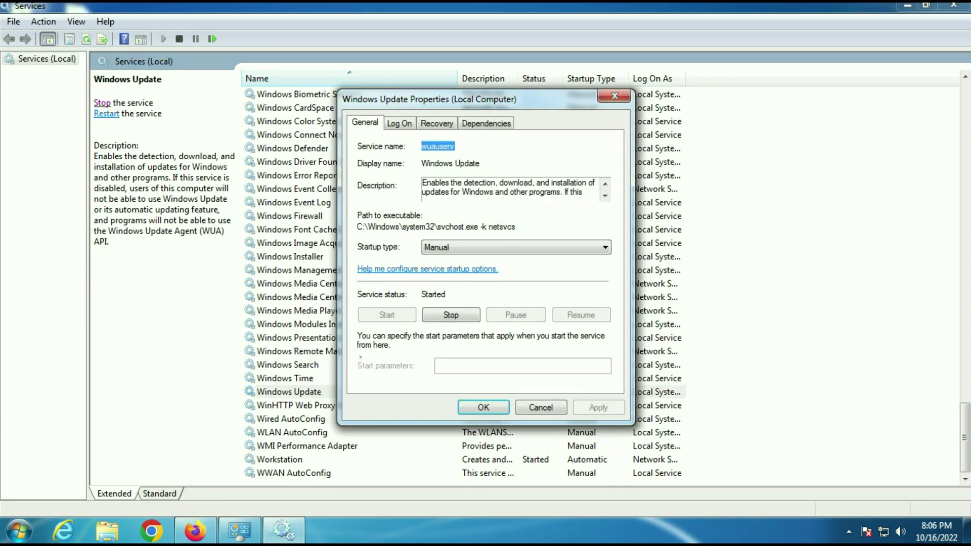
left_click(530, 247)
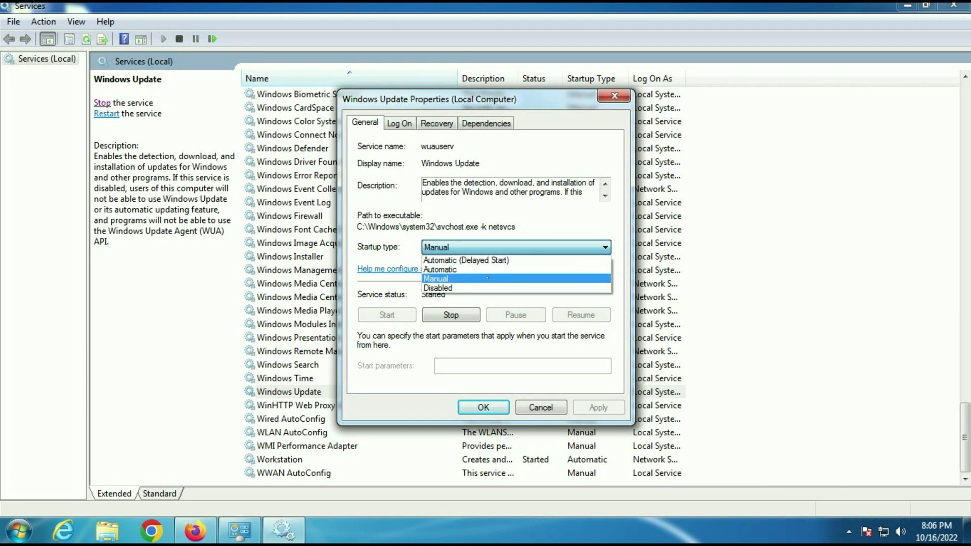
left_click(506, 269)
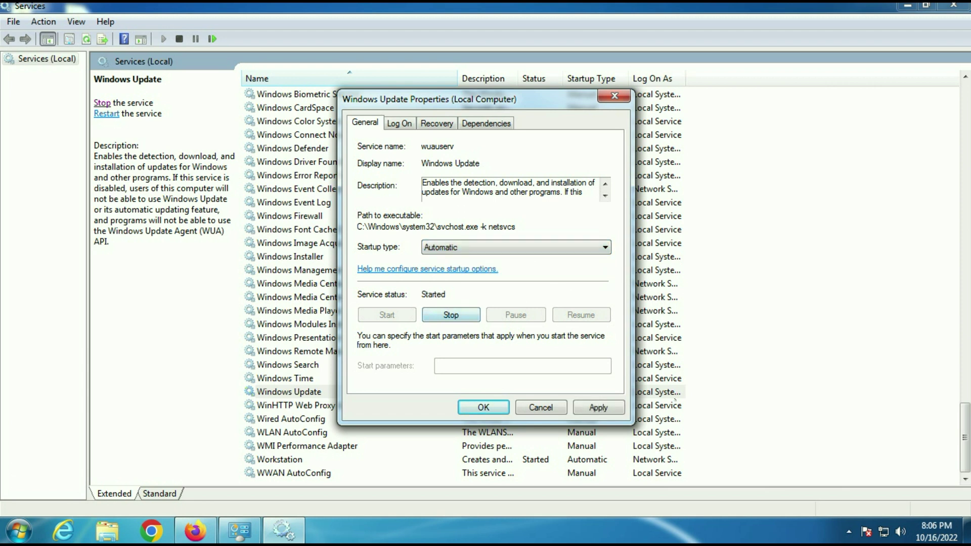
left_click(613, 404)
left_click(484, 407)
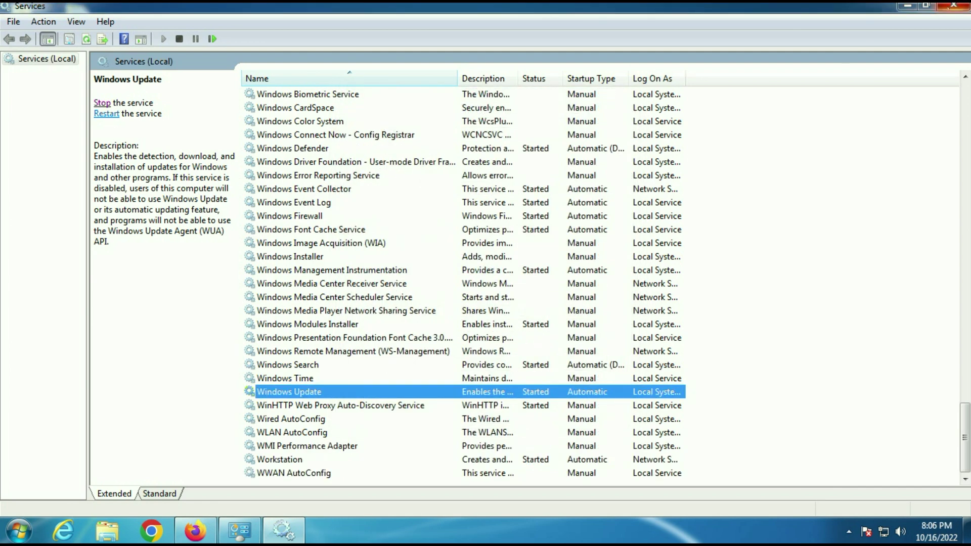
left_click(951, 5)
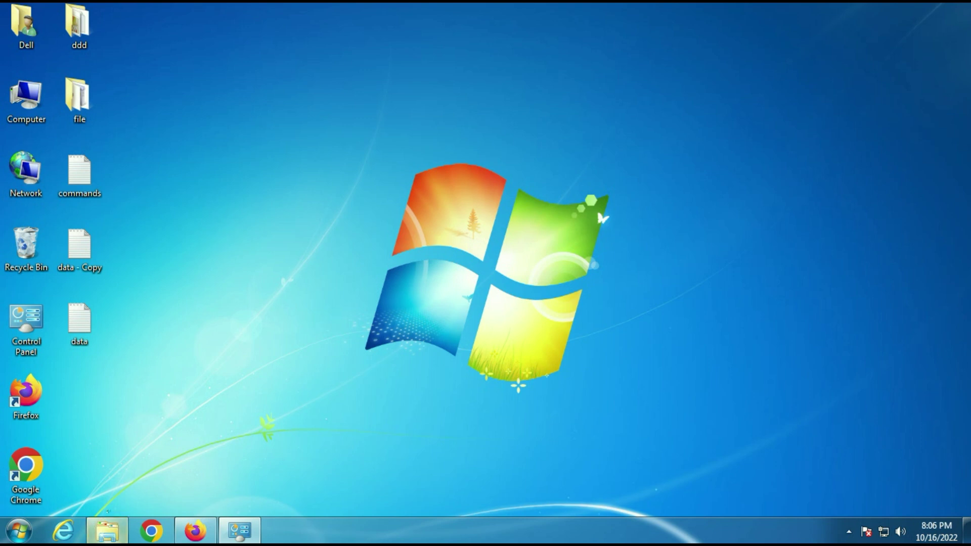
Browse in Explorer to the C:\Windows\SoftwareDistribution folder.
key("super+e")
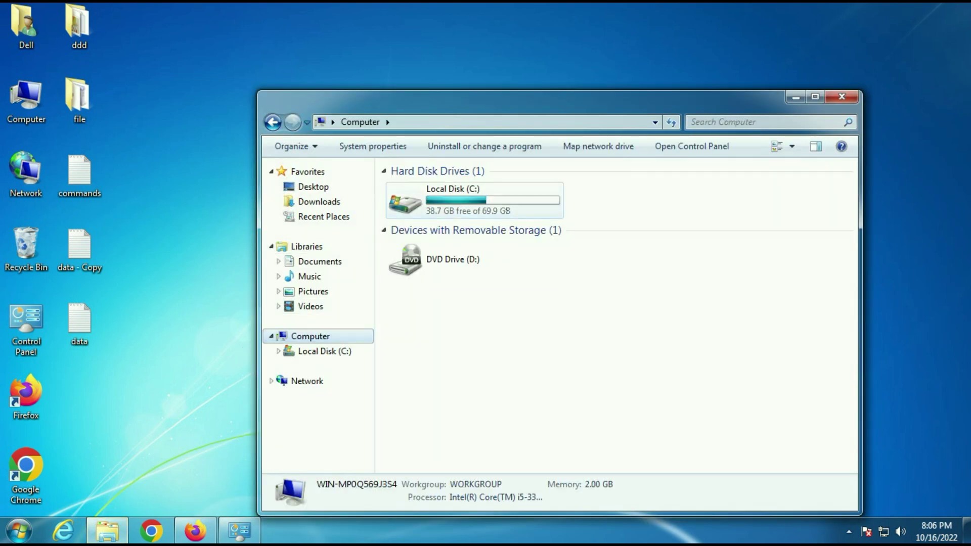
double_click(493, 215)
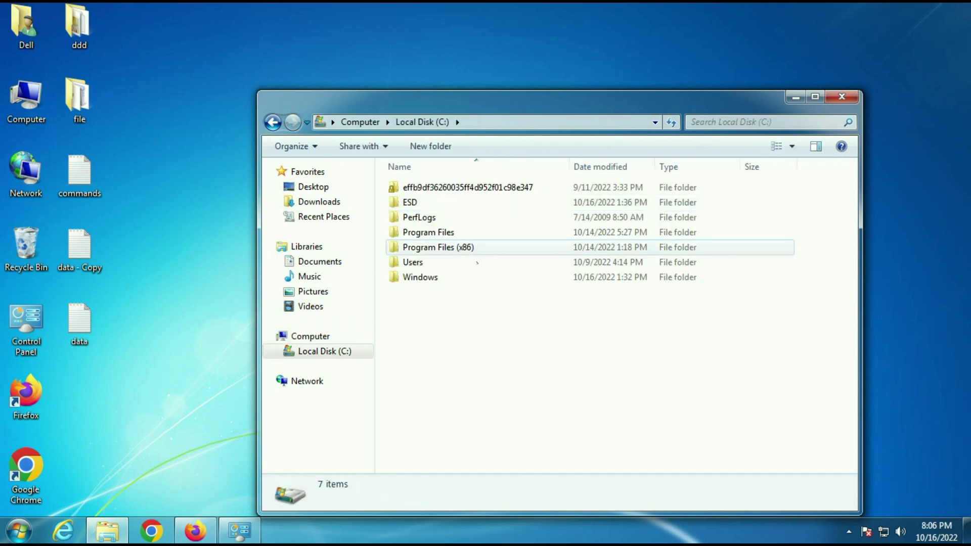
left_click(439, 278)
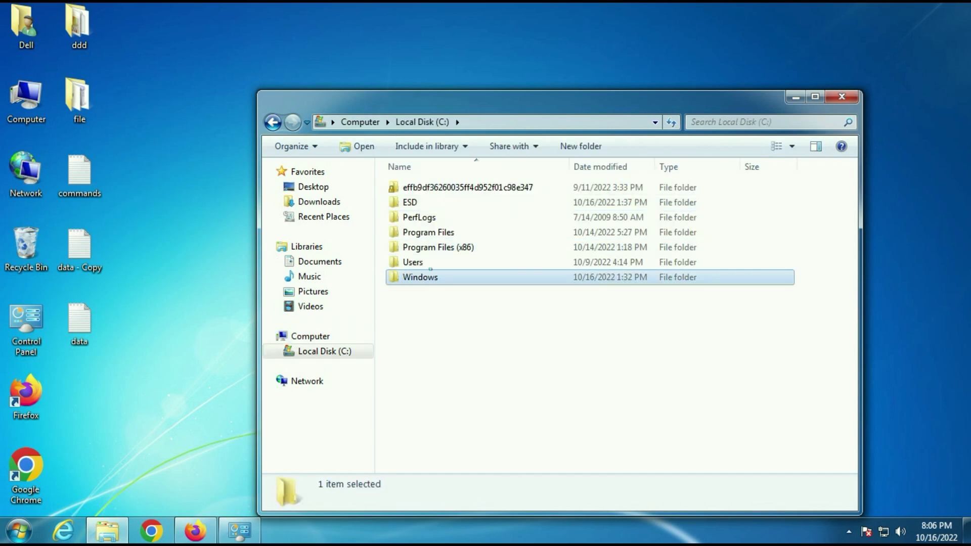
double_click(439, 278)
left_click(814, 97)
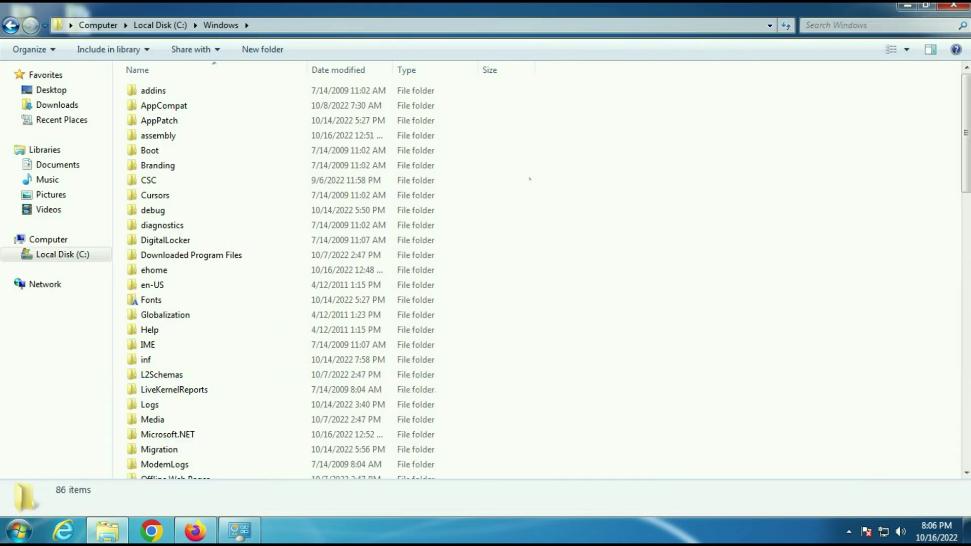
left_click(290, 268)
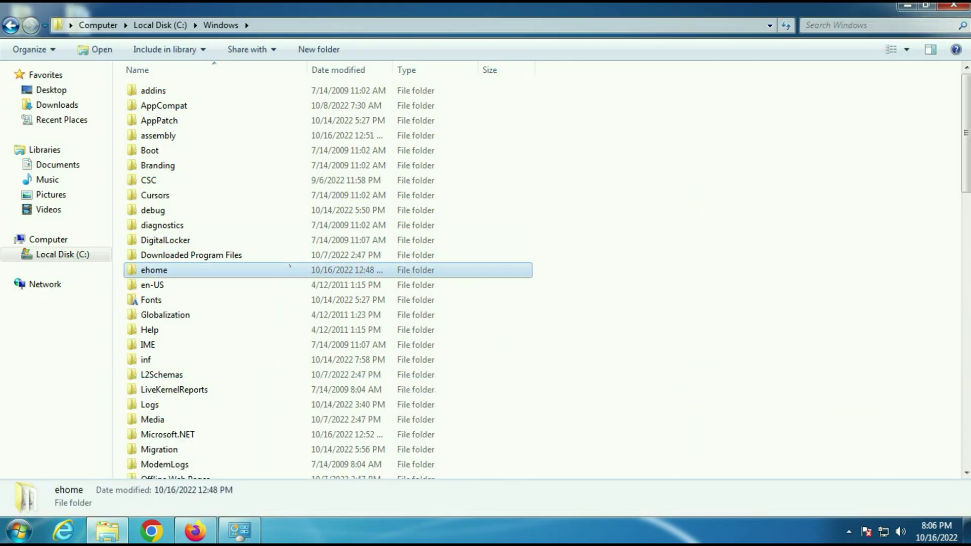
type("so")
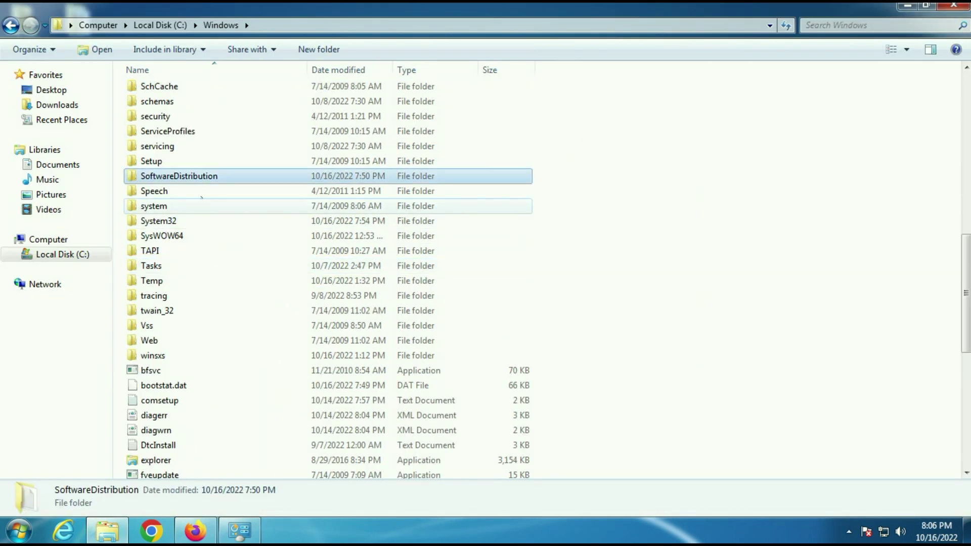
double_click(217, 176)
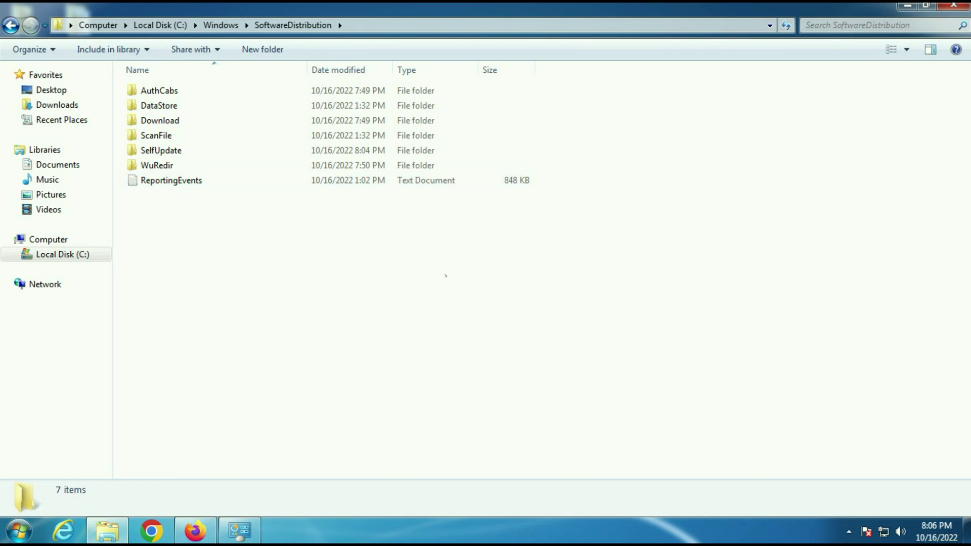
Permanently delete everything in SoftwareDistribution, skipping in-use files, and close Explorer.
key("ctrl+a")
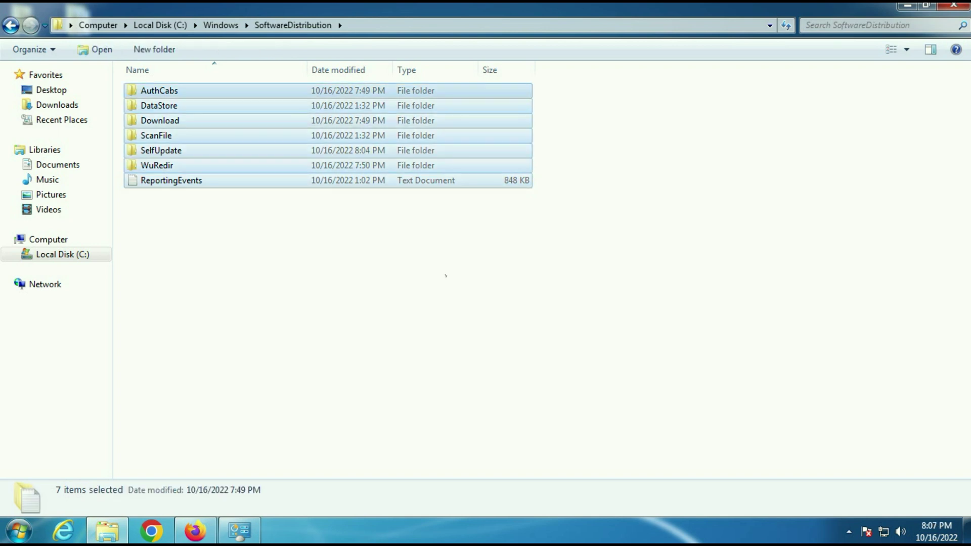
key("shift+Delete")
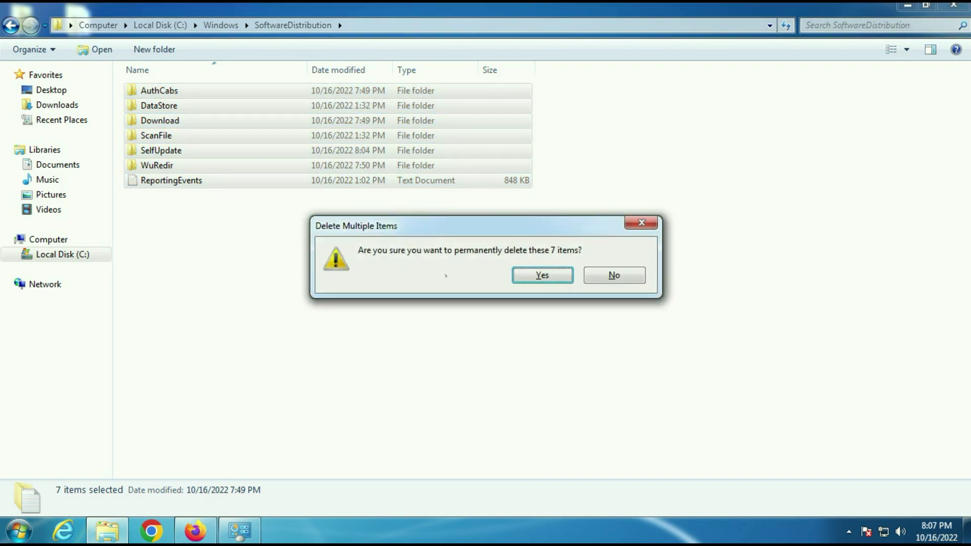
key("Return")
left_click(458, 309)
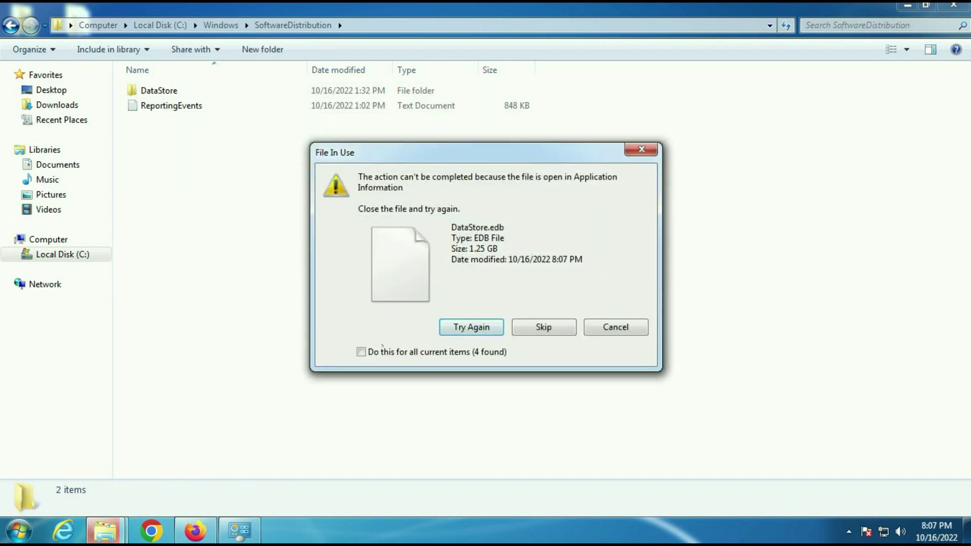
left_click(543, 327)
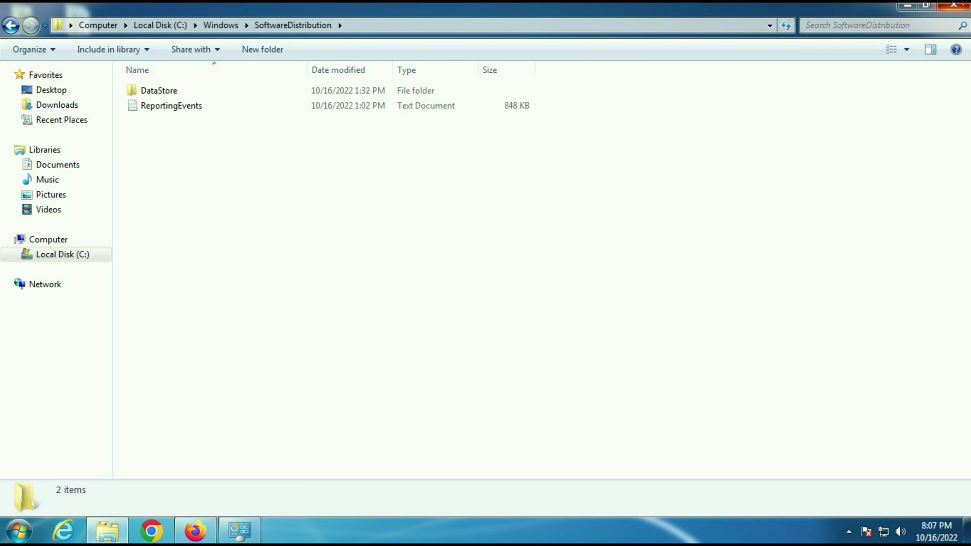
left_click(953, 5)
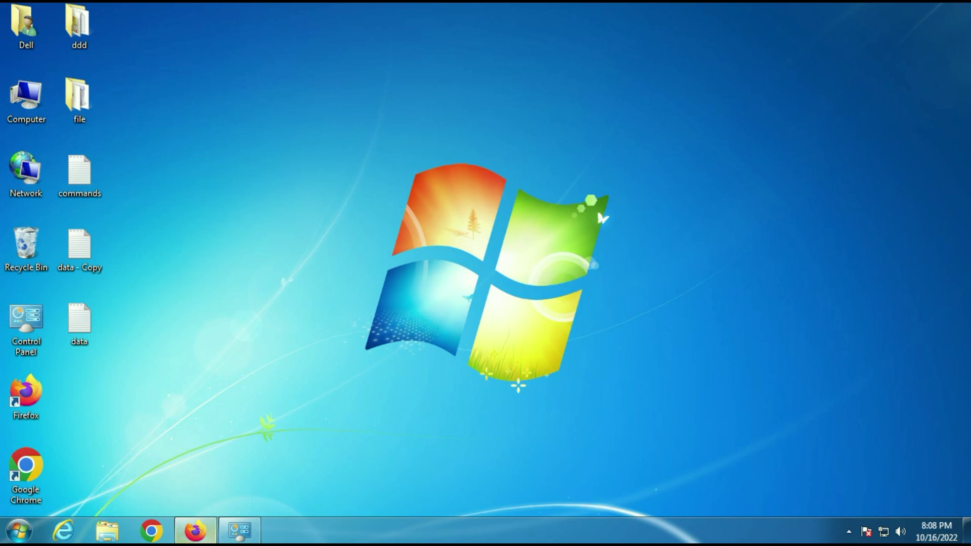
Search Google for 'windows 10' in Firefox.
left_click(195, 531)
left_click(368, 197)
type("winsw")
key("BackSpace")
key("BackSpace")
type("dows ")
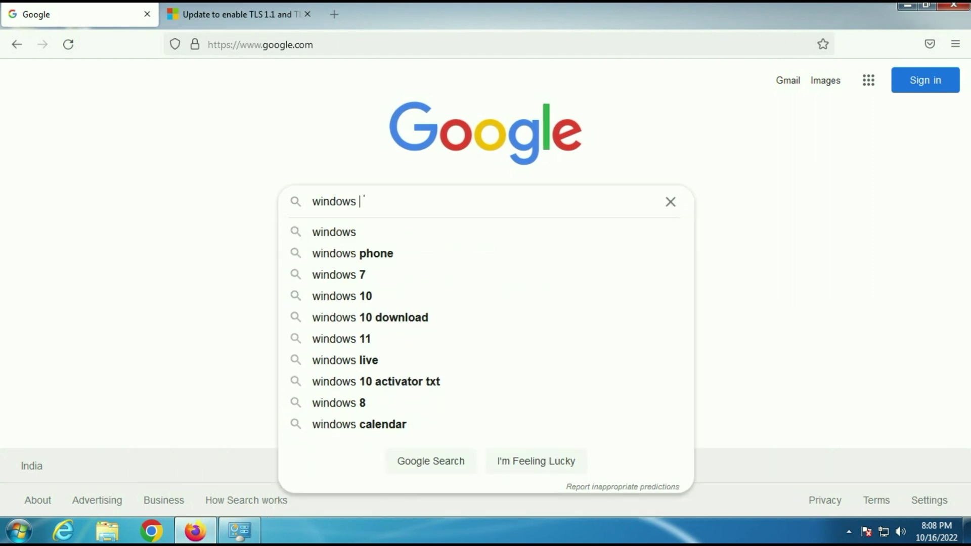
type("10")
key("Return")
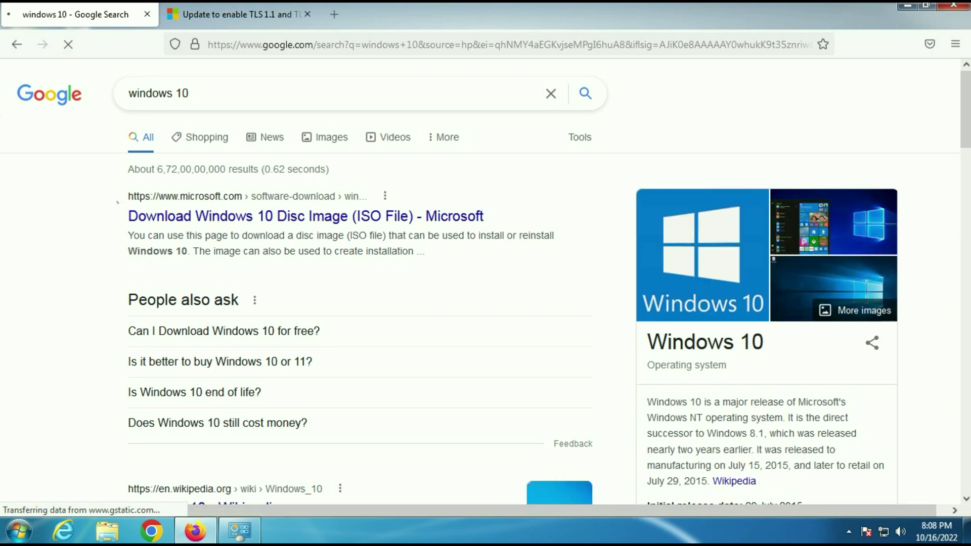
Open Microsoft's Download Windows 10 page and download the Media Creation Tool.
left_click(285, 216)
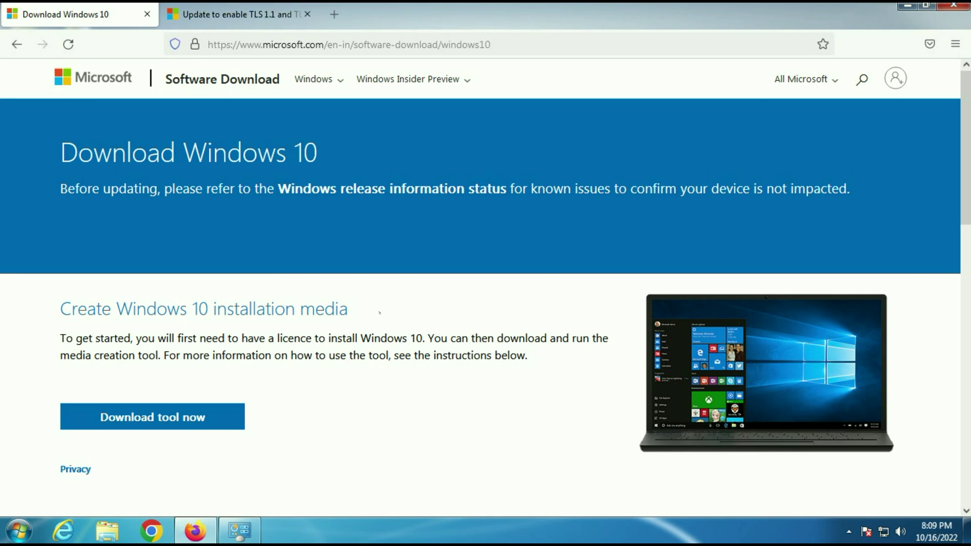
scroll(167, 290, "down", 3)
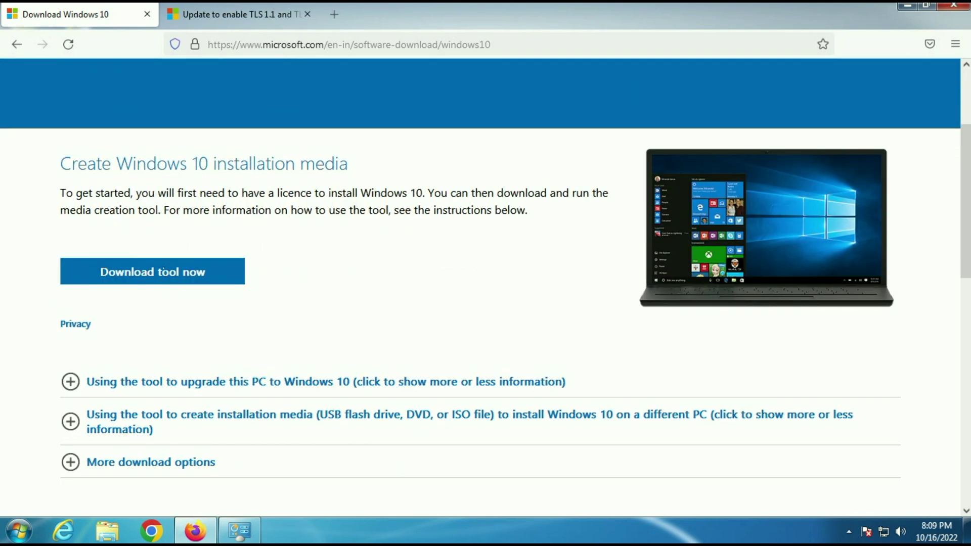
left_click(164, 271)
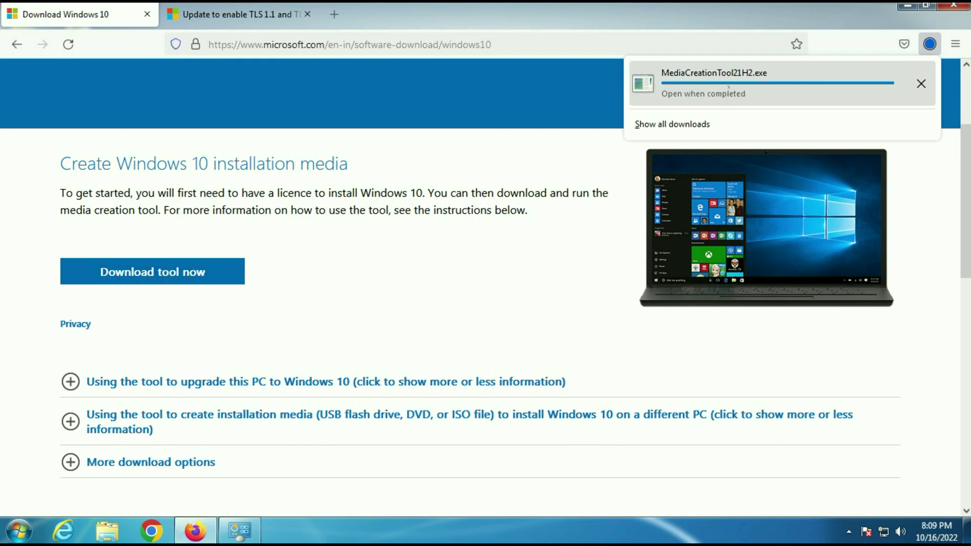
Move MediaCreationTool21H2 from Downloads onto the desktop, then bring Firefox back.
left_click(921, 79)
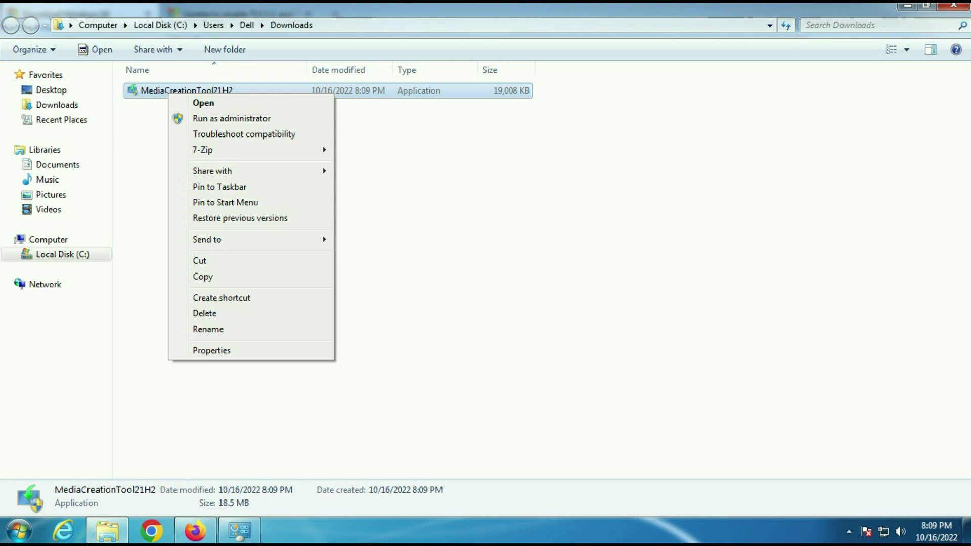
left_click(199, 261)
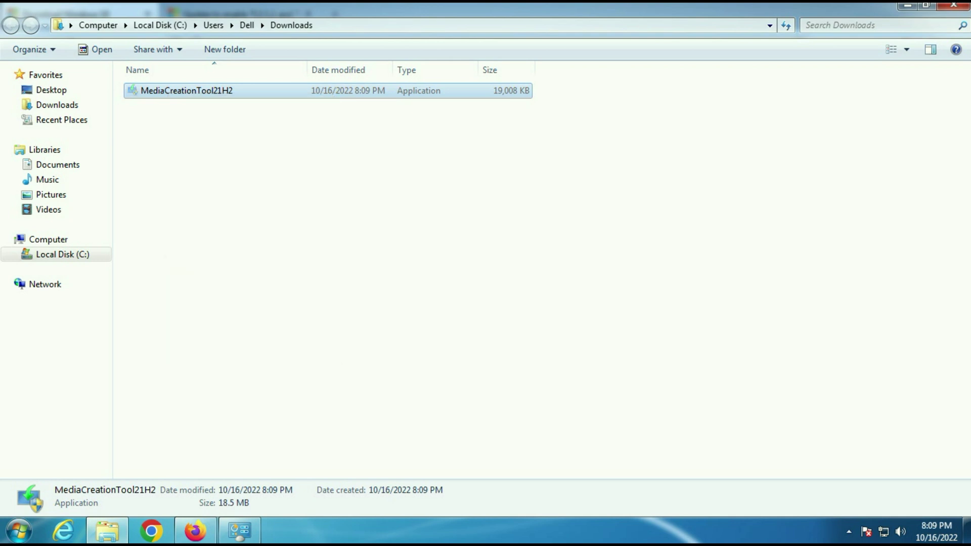
left_click(908, 6)
left_click(907, 9)
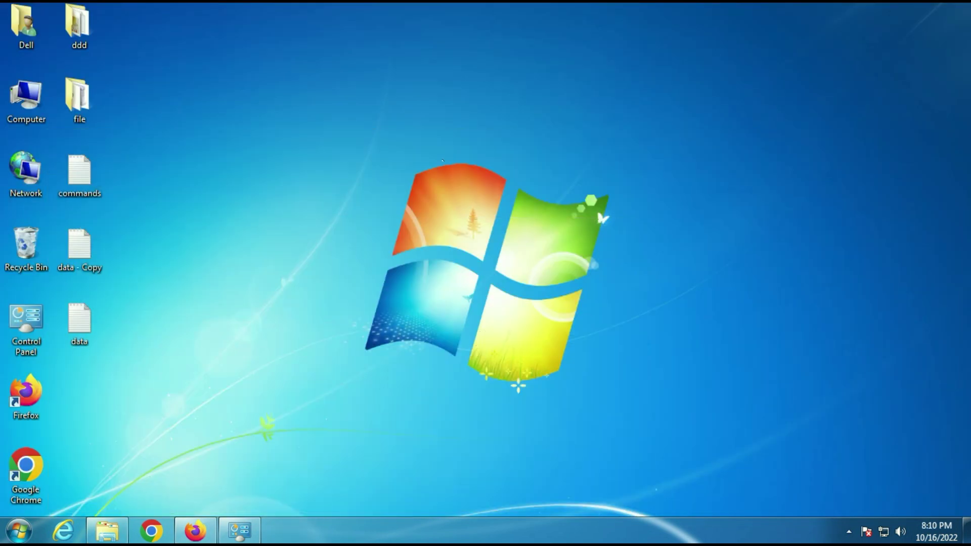
right_click(330, 175)
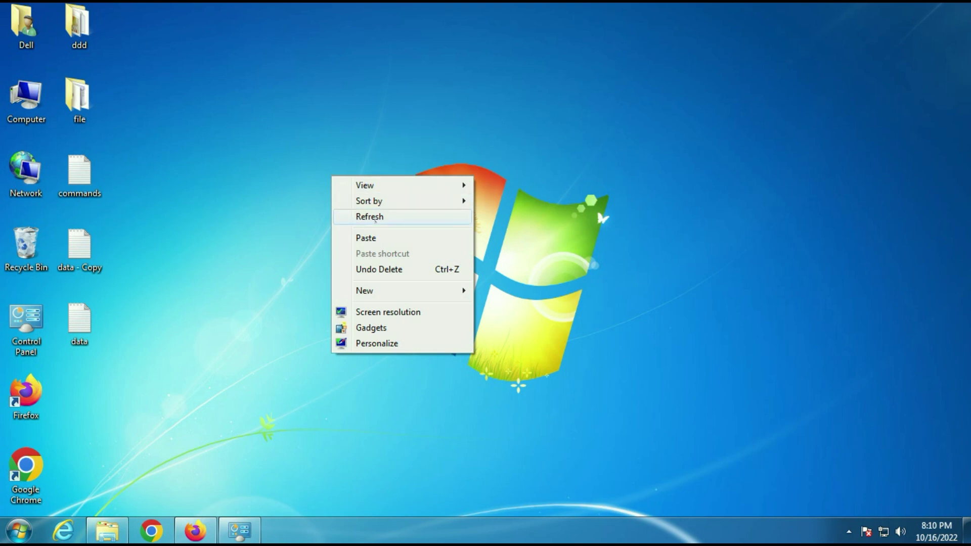
left_click(354, 236)
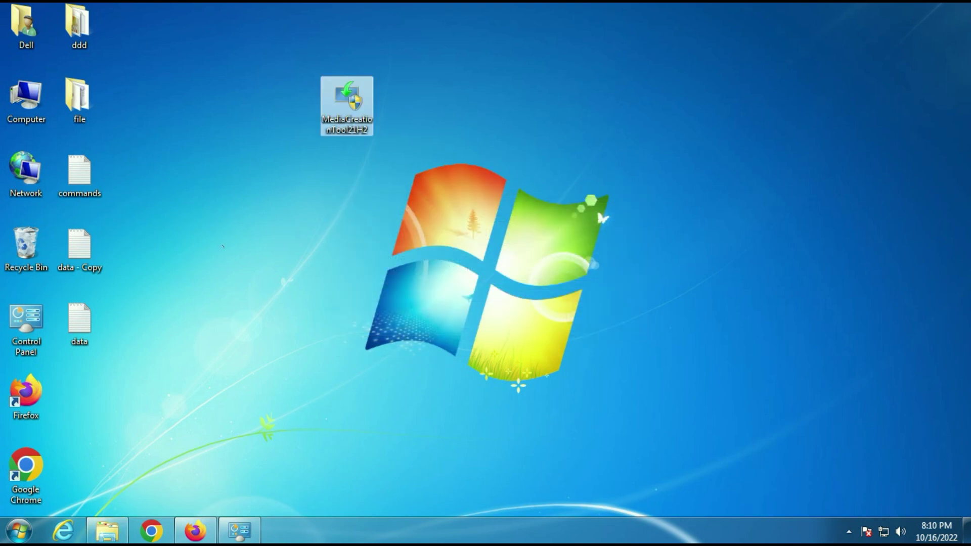
left_click_drag(324, 132, 157, 207)
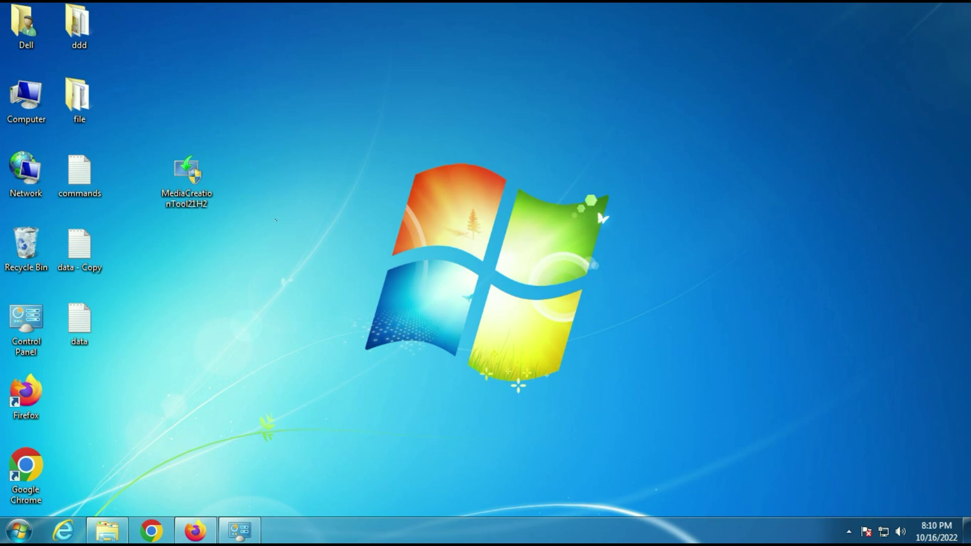
left_click(195, 531)
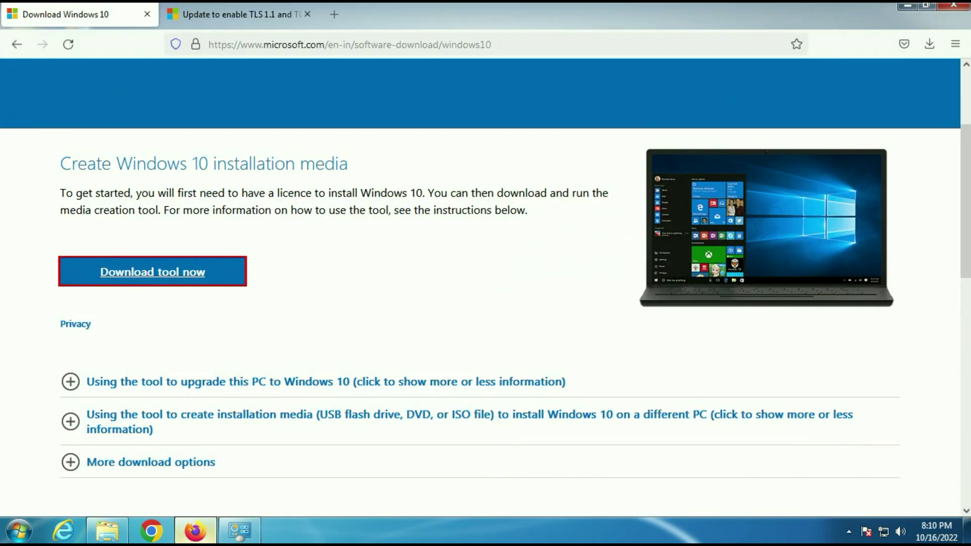
Switch to the TLS 1.1 and TLS 1.2 support article and review its title.
left_click(225, 14)
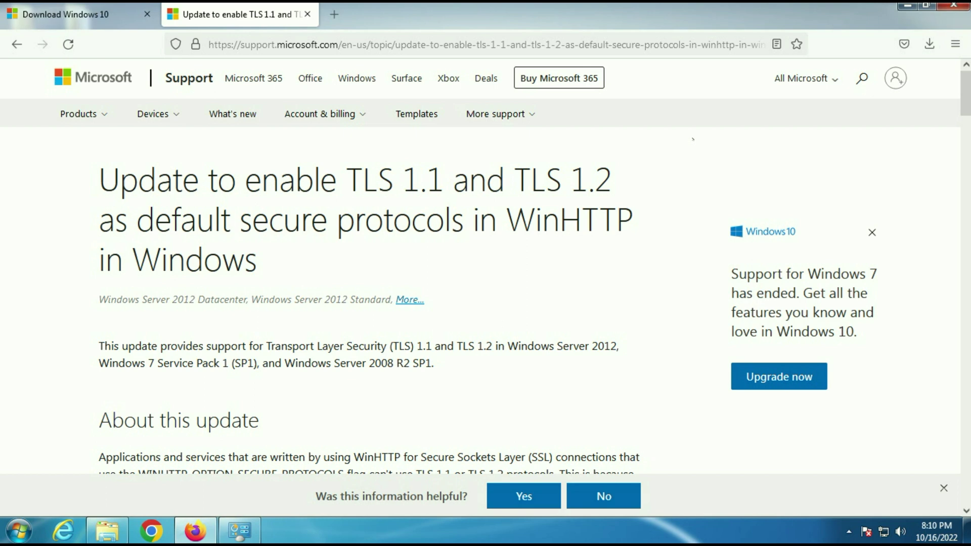
scroll(485, 267, "down", 2)
left_click_drag(348, 171, 643, 175)
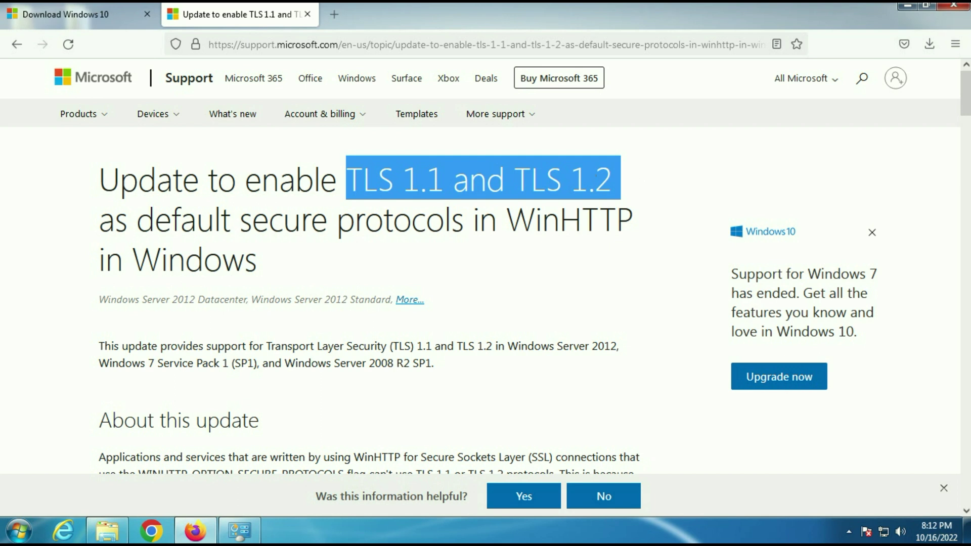
left_click(647, 178)
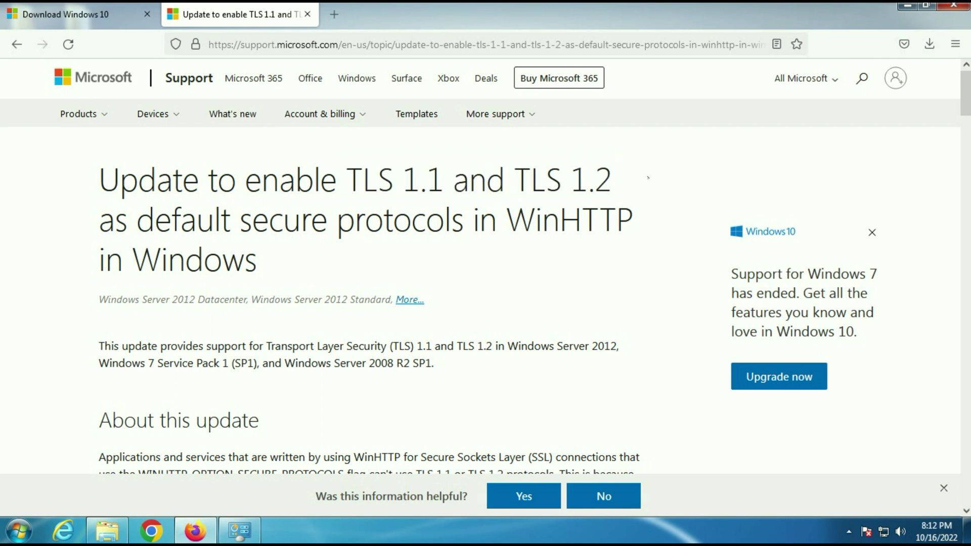
left_click_drag(245, 185, 620, 184)
left_click(522, 211)
scroll(587, 241, "down", 15)
scroll(587, 241, "up", 3)
scroll(586, 241, "down", 2)
Find the Microsoft Update Catalog method and open the catalog's KB3140245 listing.
left_click_drag(175, 207, 300, 206)
left_click(376, 199)
scroll(375, 199, "down", 4)
scroll(375, 199, "up", 3)
left_click_drag(175, 234, 362, 233)
left_click(425, 222)
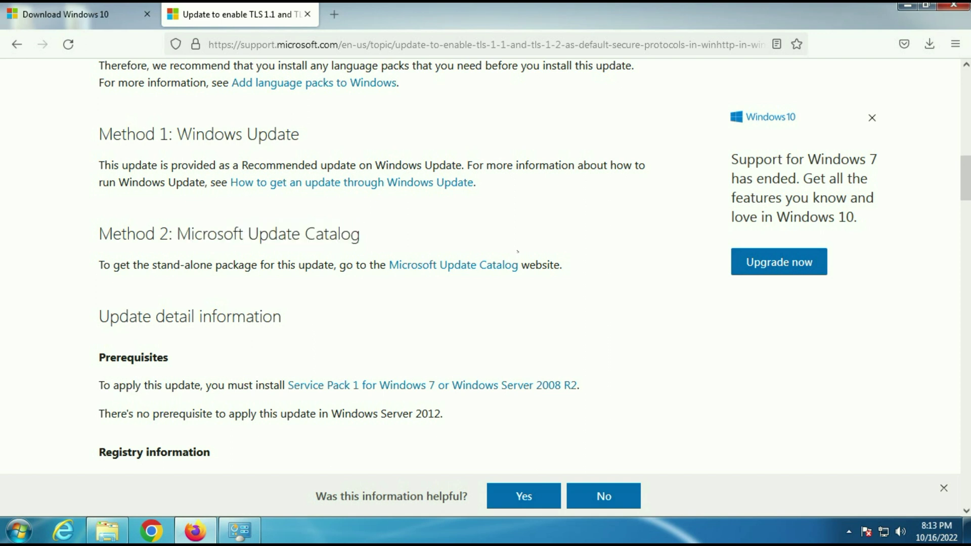
left_click(466, 264)
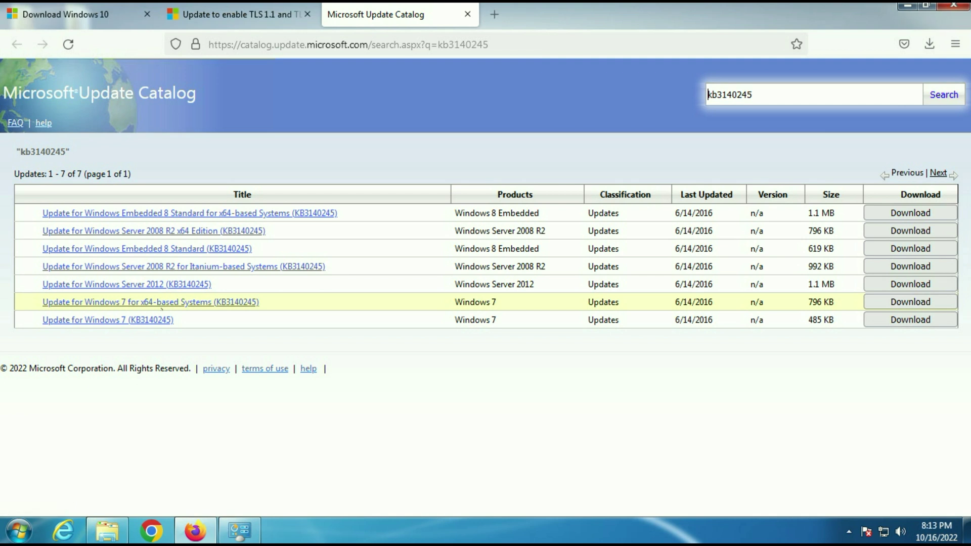
left_click(107, 530)
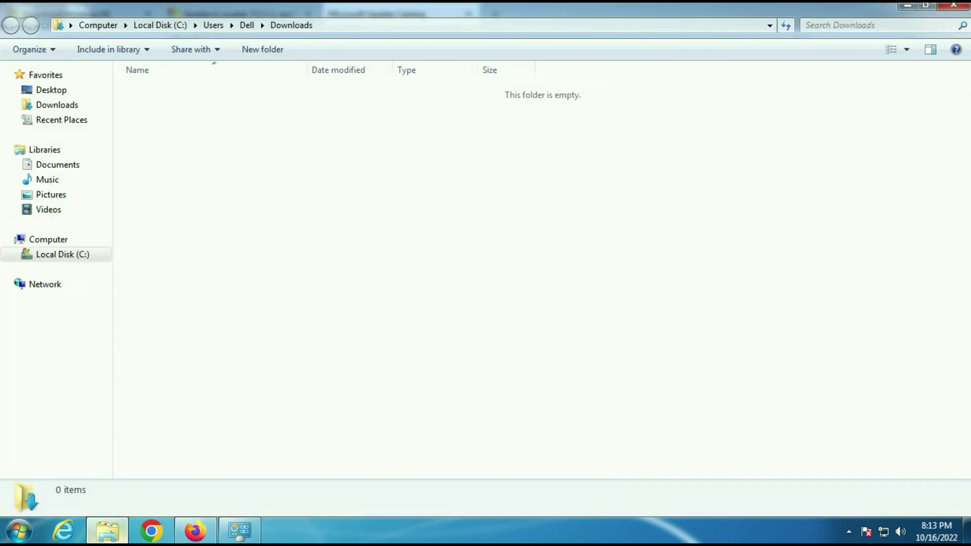
left_click(46, 239)
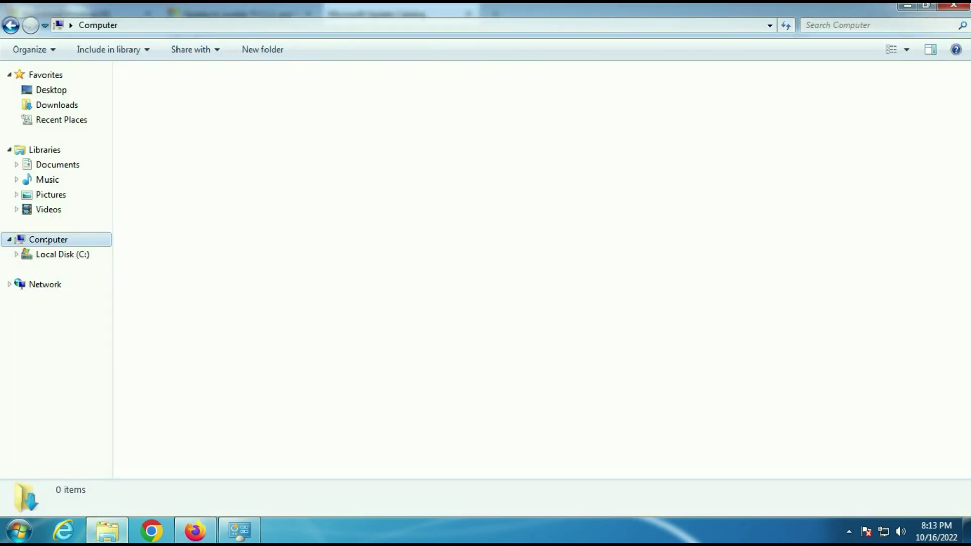
right_click(354, 281)
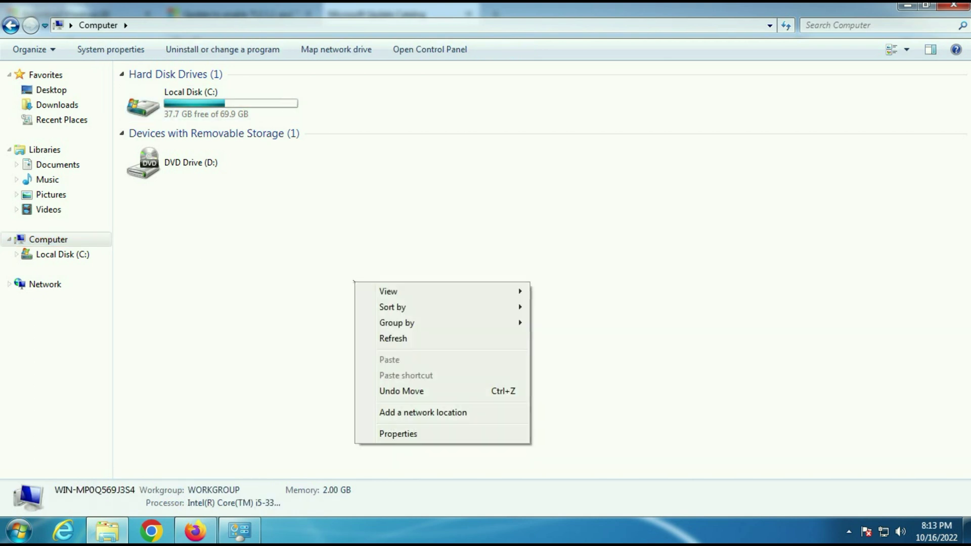
left_click(417, 431)
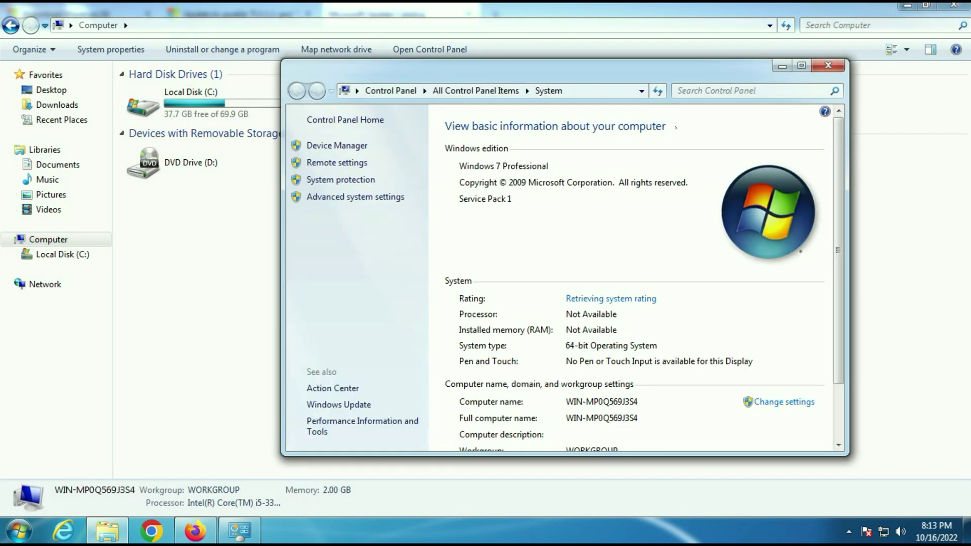
left_click(799, 64)
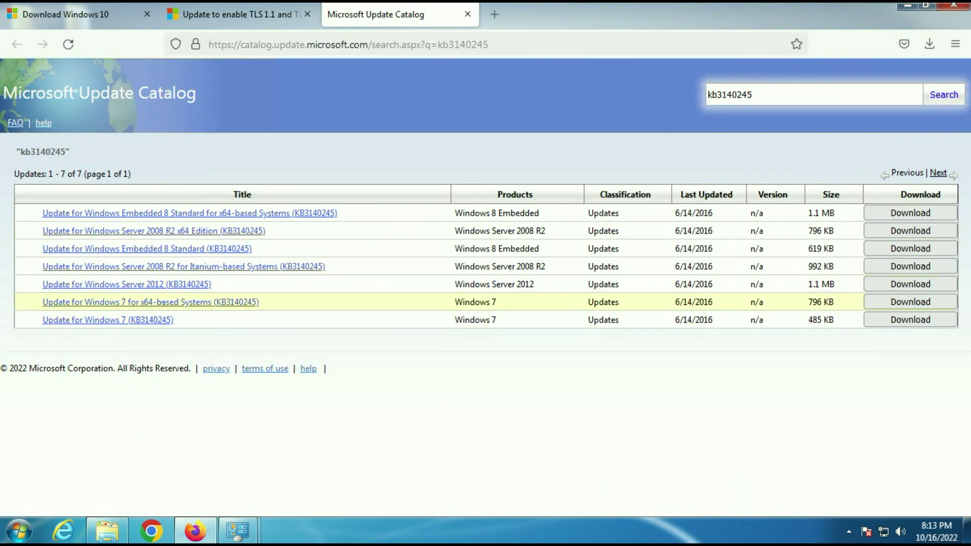
Save the Windows 7 x64 KB3140245 .msu package to Downloads, then return to the TLS article.
left_click(893, 302)
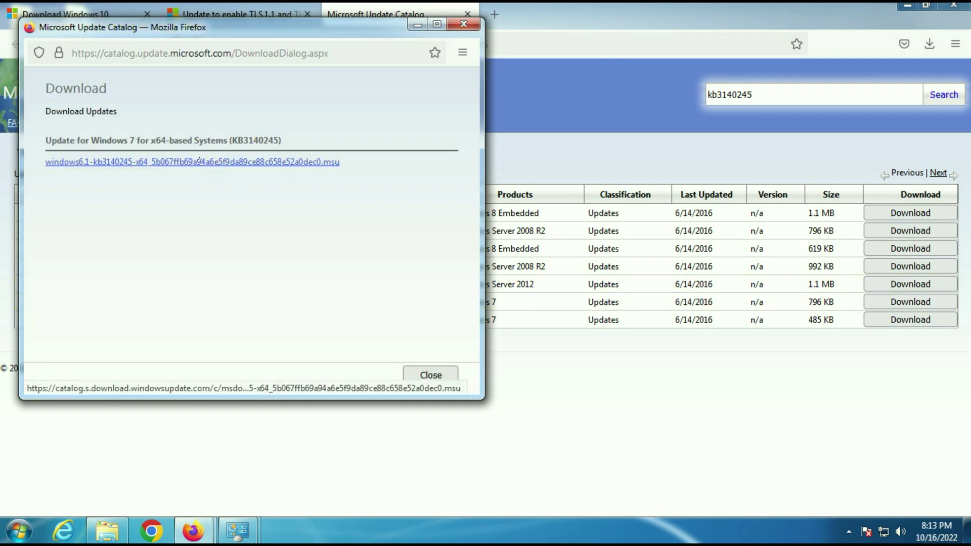
right_click(199, 161)
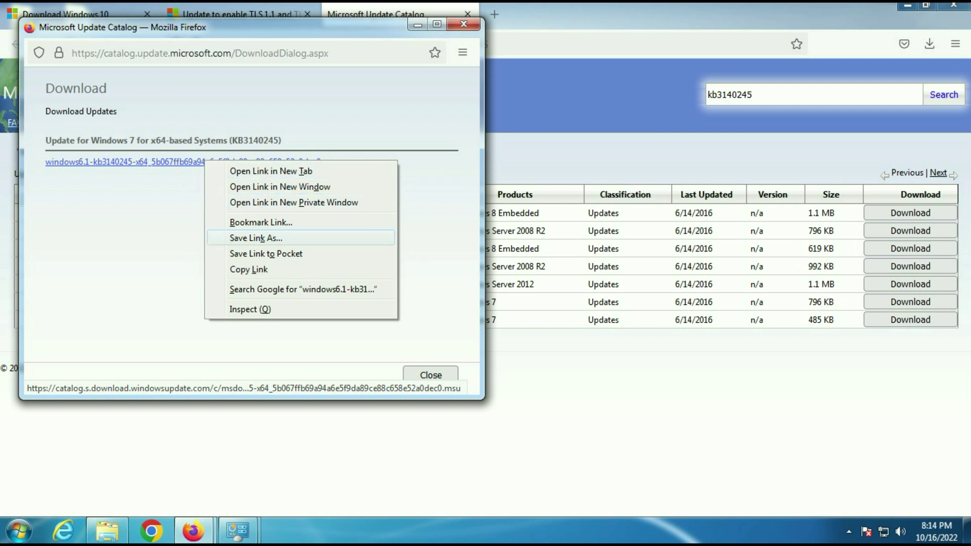
left_click(253, 238)
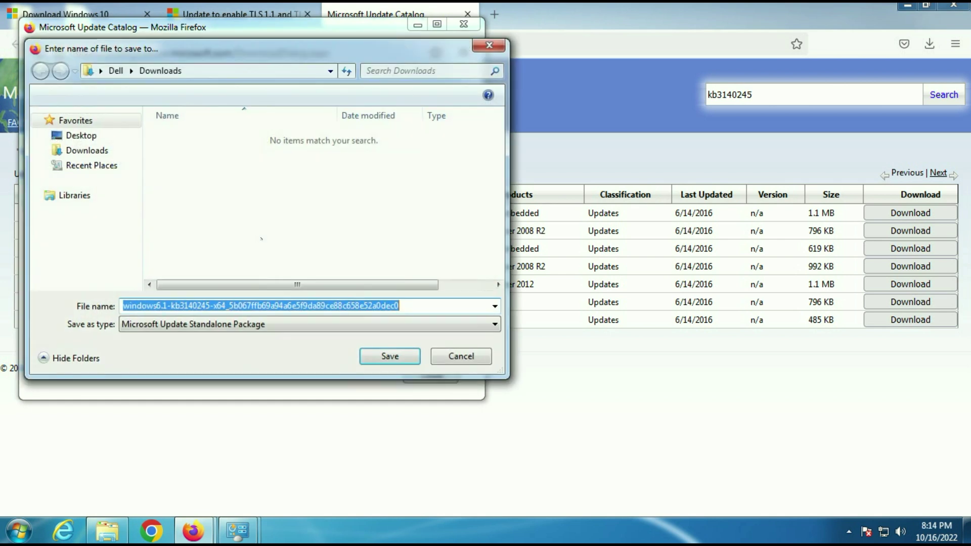
left_click(378, 356)
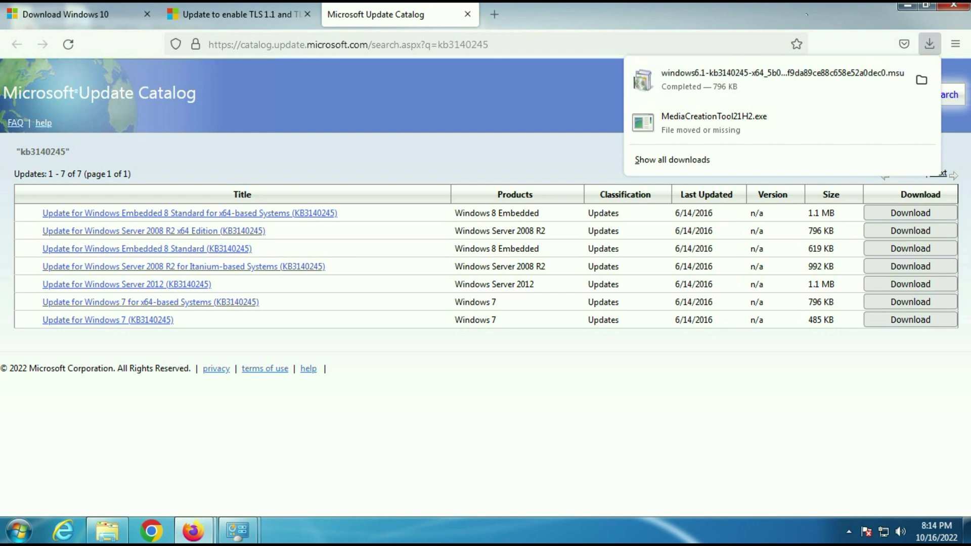
key("Escape")
key("ctrl+shift+Tab")
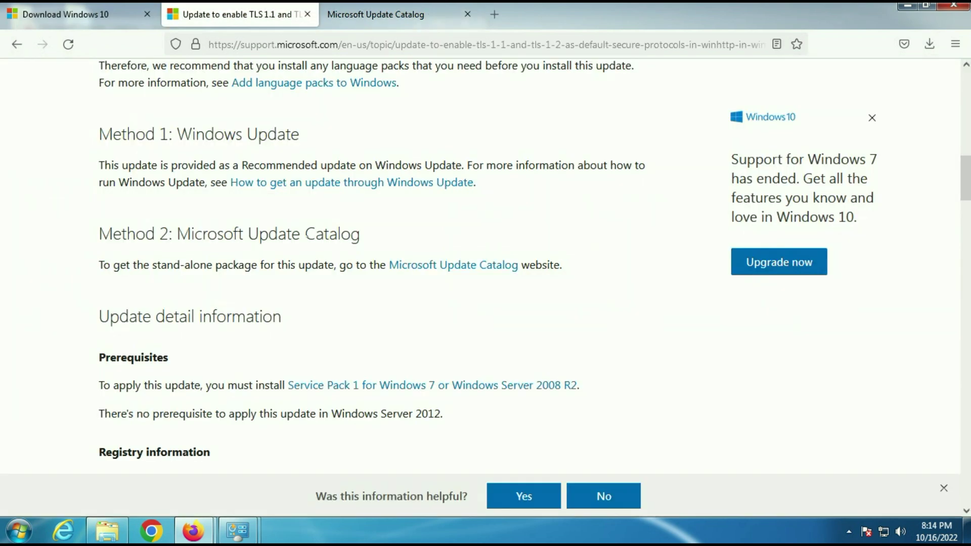
Download the Easy Fix package MicrosoftEasyFix51044.msi from the article.
scroll(403, 210, "up", 2)
scroll(402, 215, "down", 5)
scroll(399, 212, "down", 4)
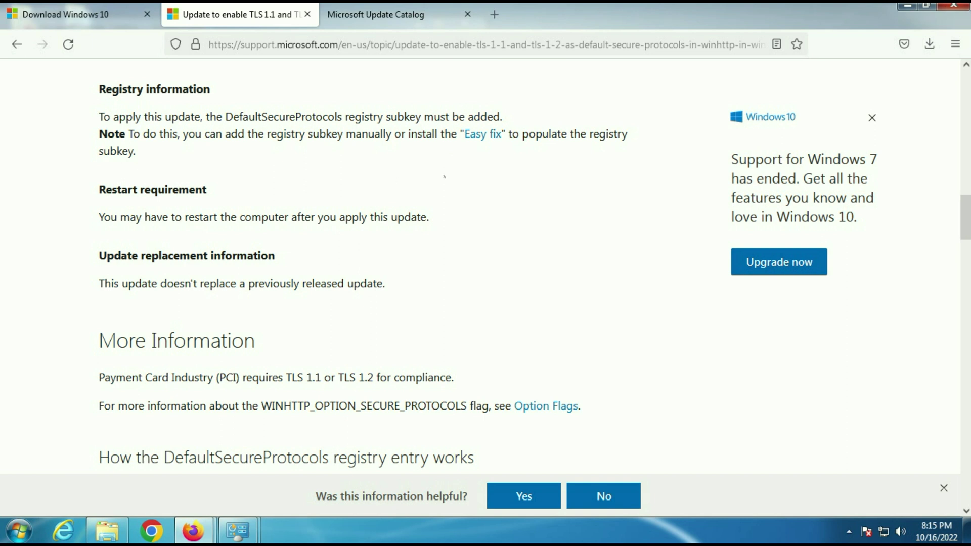
left_click(488, 134)
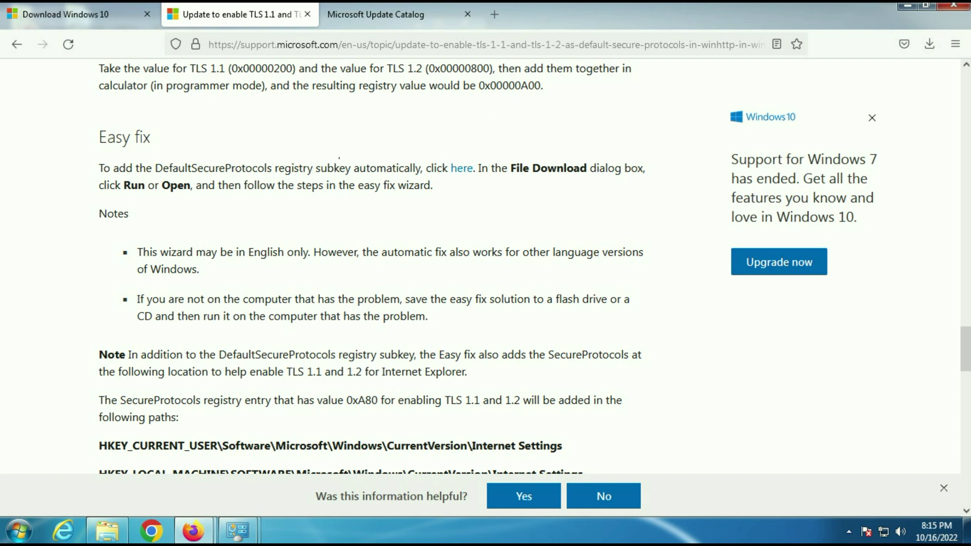
left_click(452, 170)
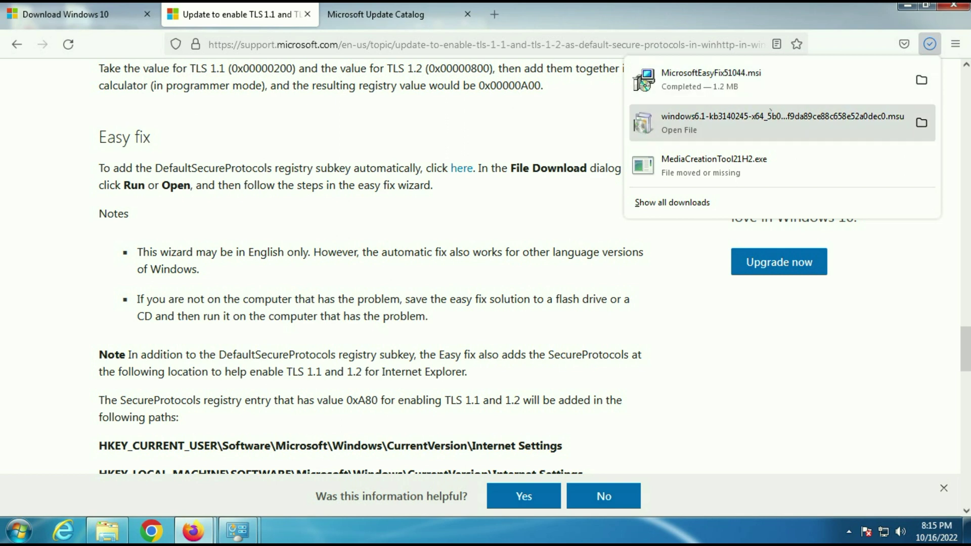
Select both downloaded files in the Downloads folder and cut them for moving.
left_click(921, 80)
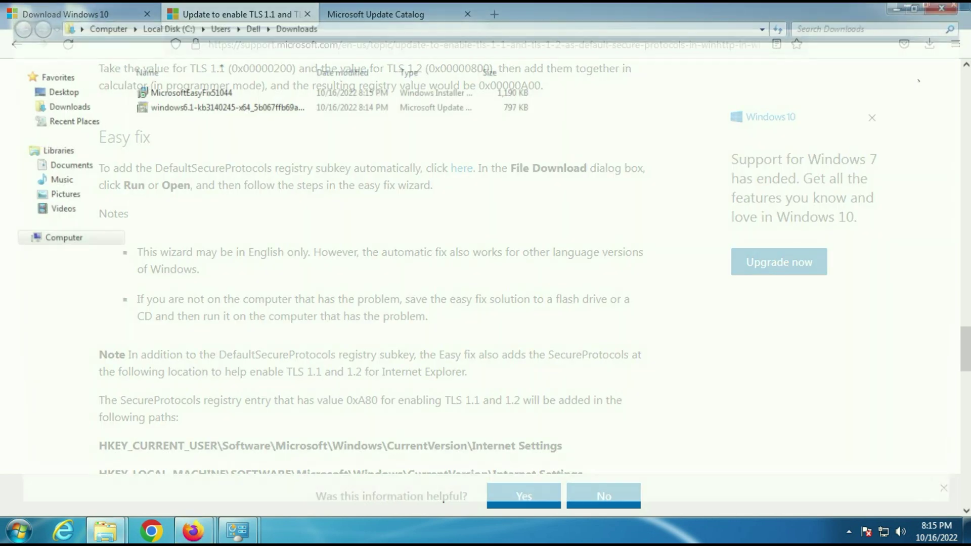
left_click(156, 166)
left_click_drag(142, 167, 206, 84)
right_click(195, 89)
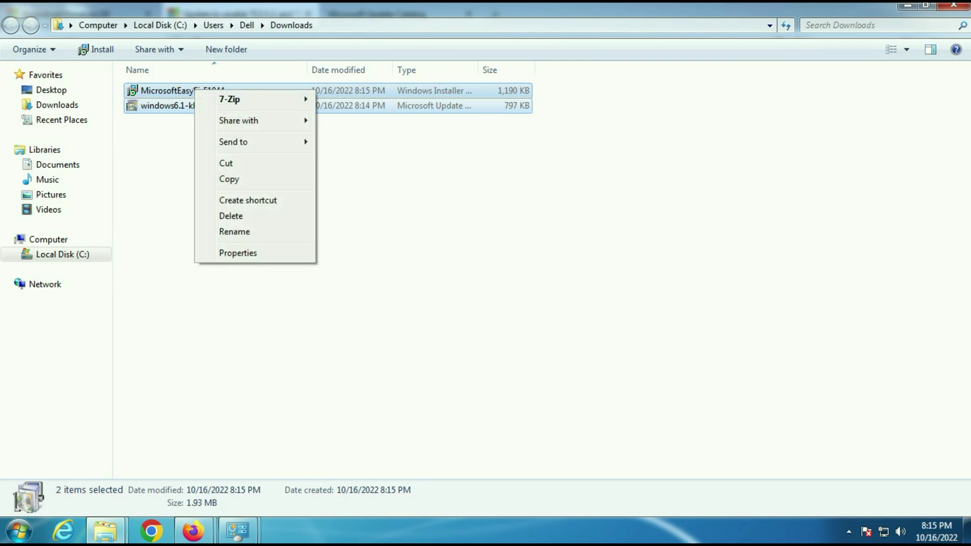
left_click(221, 160)
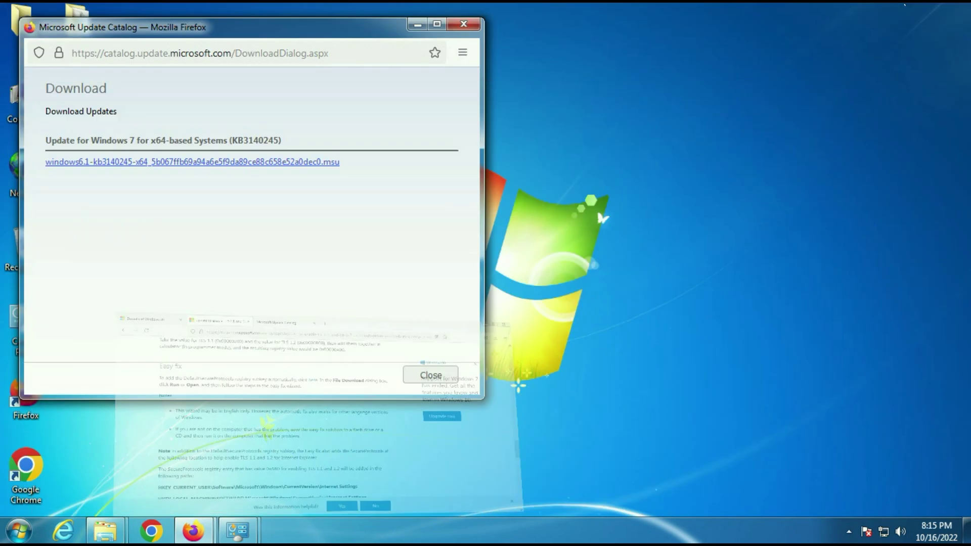
Paste MicrosoftEasyFix51044.msi and the KB3140245 .msu package onto the desktop.
key("super+d")
right_click(365, 160)
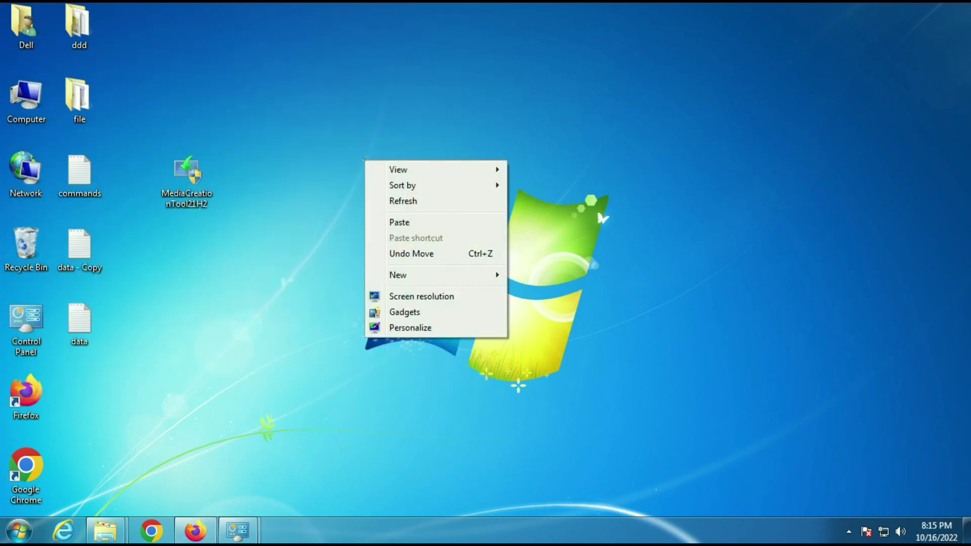
left_click(400, 221)
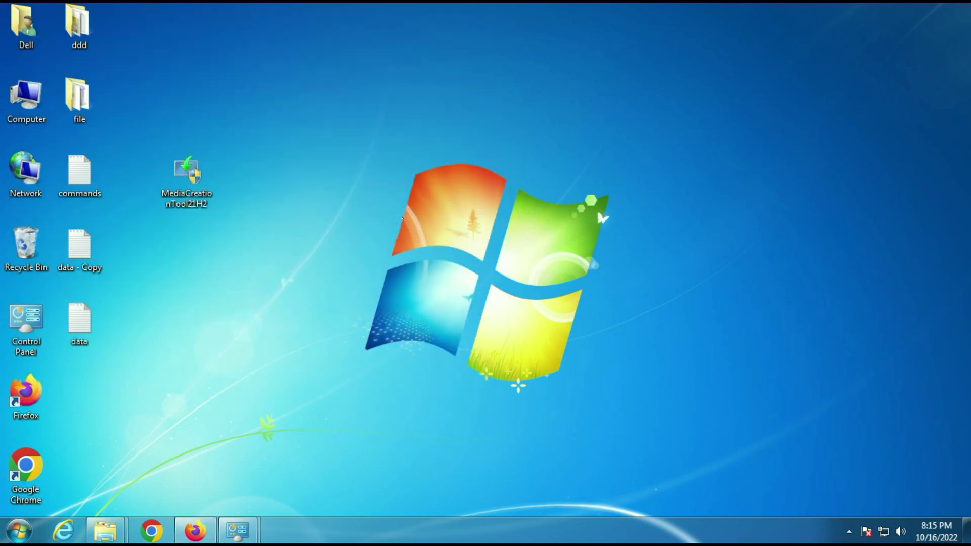
Position the KB3140245 update package icon near the desktop centre beside the other installers.
left_click_drag(347, 172, 348, 247)
left_click_drag(135, 64, 434, 388)
left_click(185, 204)
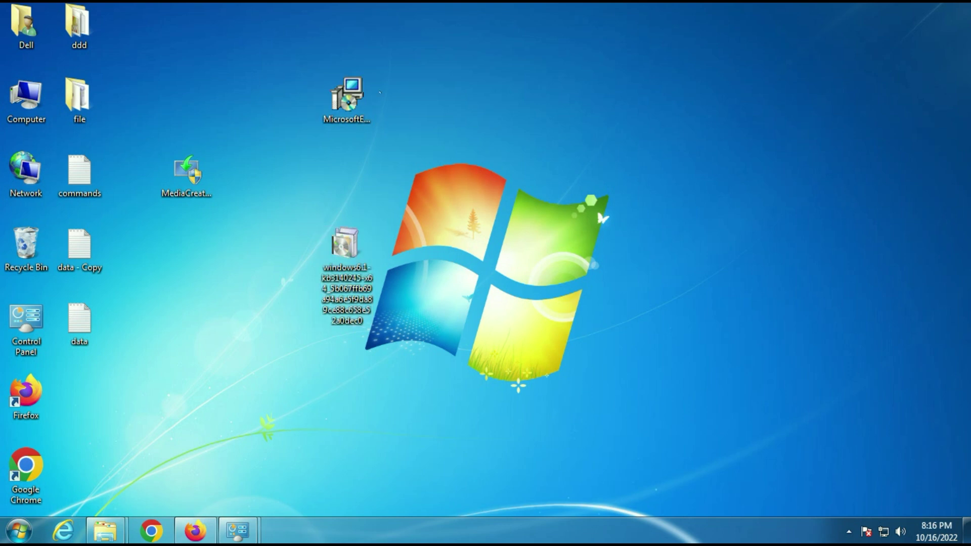
Run Easy fix 51044, accepting its license terms and the administrator prompt, and close it when done.
left_click(347, 99)
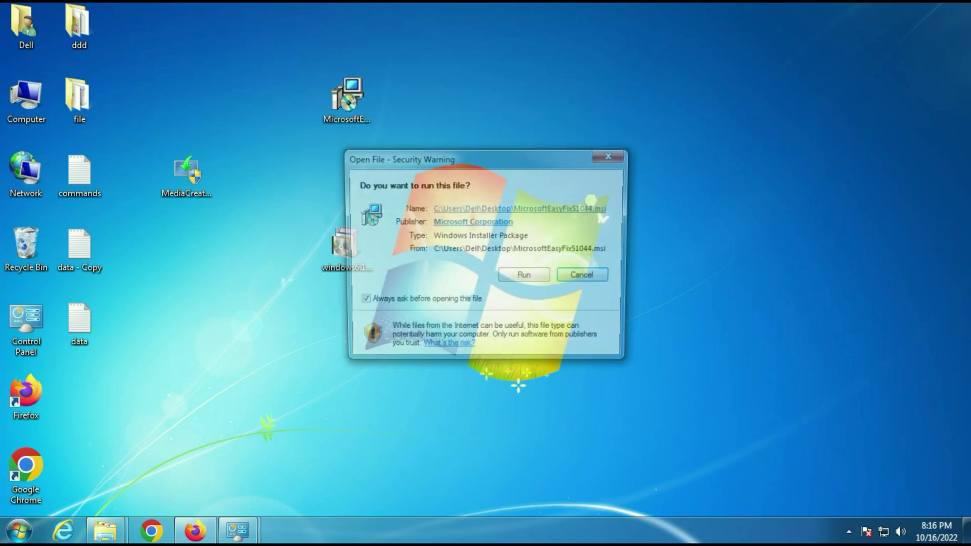
left_click(514, 278)
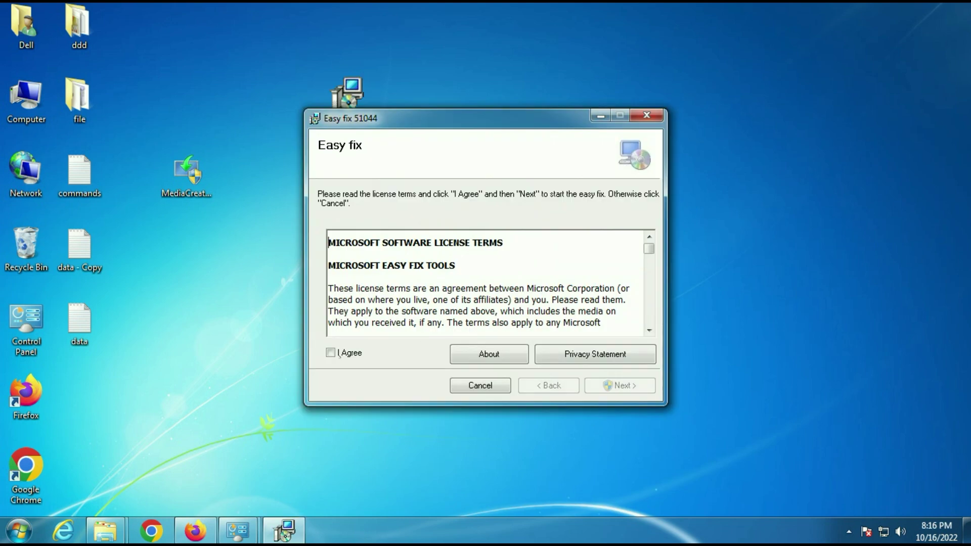
left_click(339, 354)
left_click(620, 385)
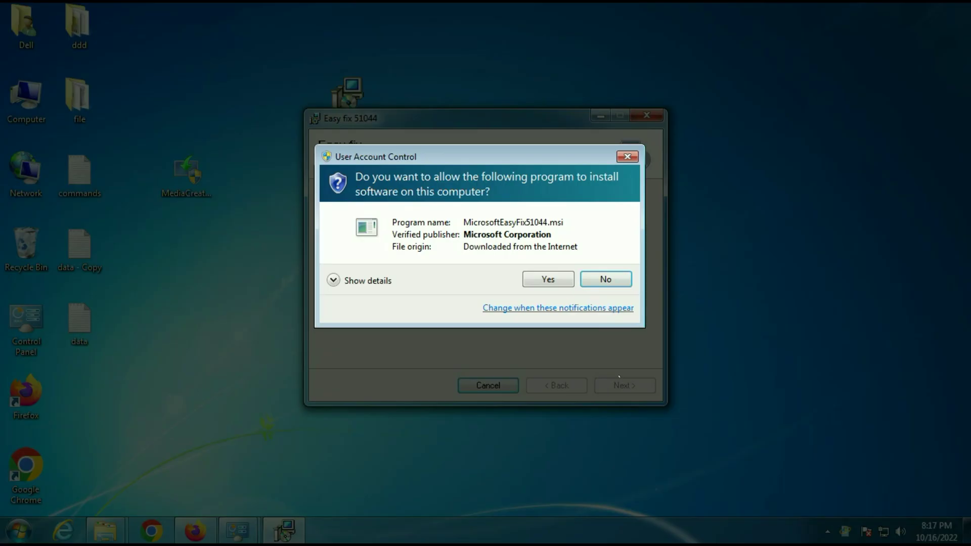
left_click(554, 279)
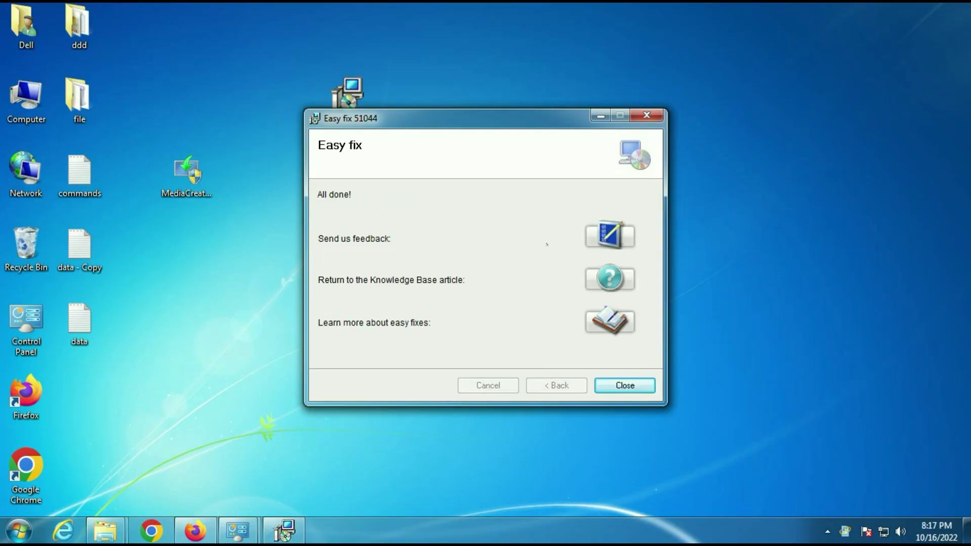
left_click(625, 385)
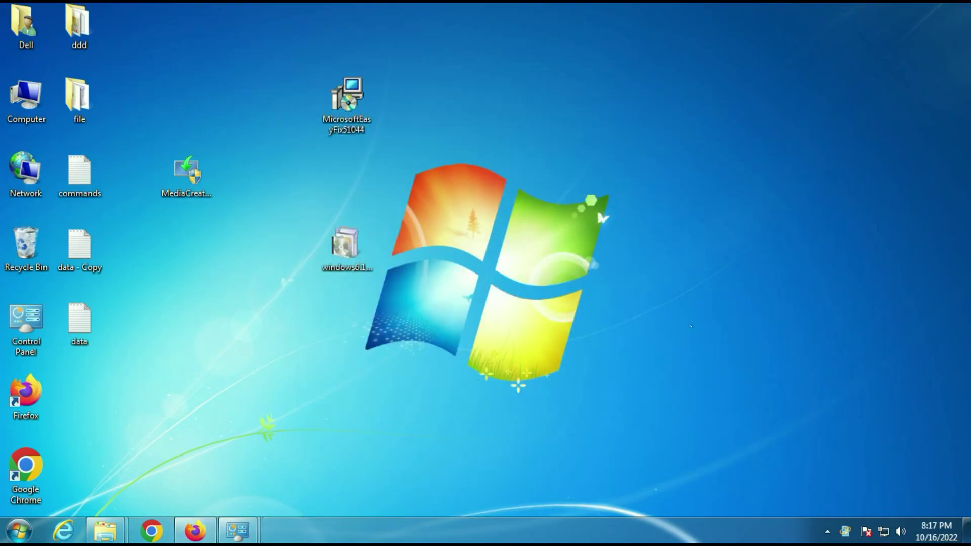
Run the KB3140245 .msu package and dismiss its 'already installed on this computer' message.
left_click(355, 266)
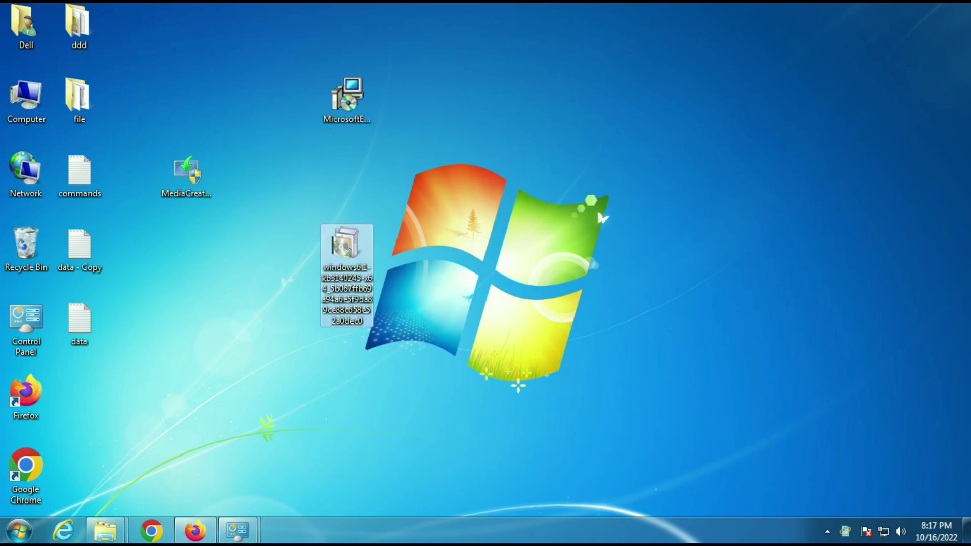
double_click(356, 267)
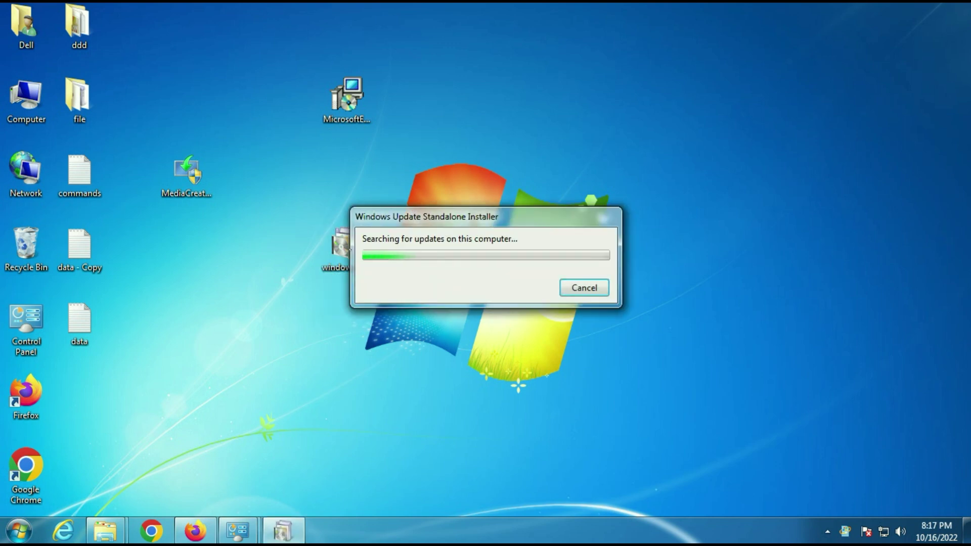
left_click_drag(478, 236, 482, 225)
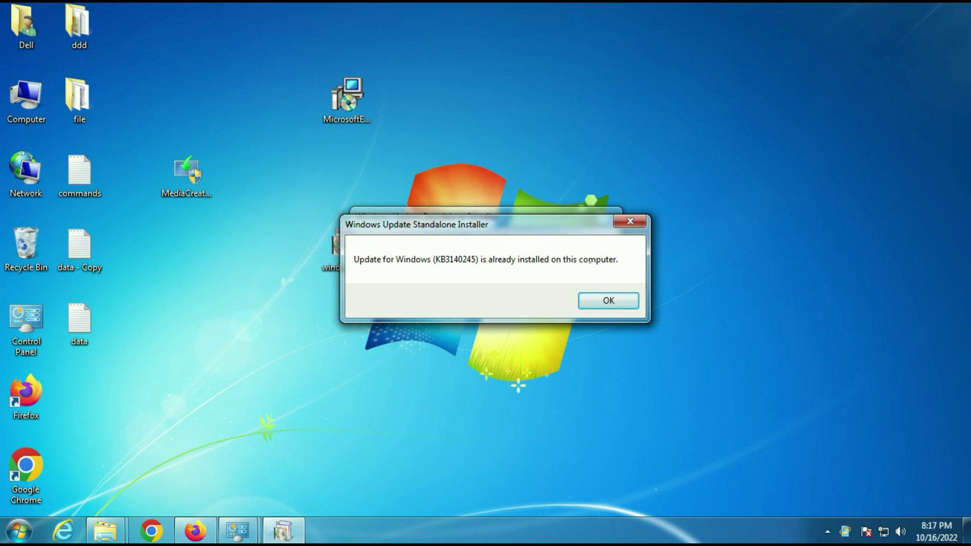
left_click(609, 298)
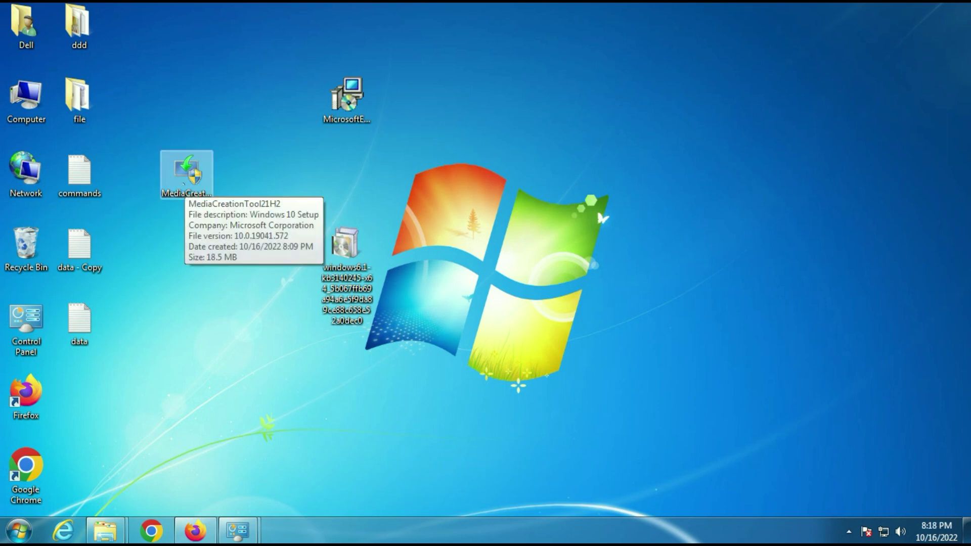
Launch MediaCreationTool21H2 with administrator approval and move the setup window aside.
double_click(185, 177)
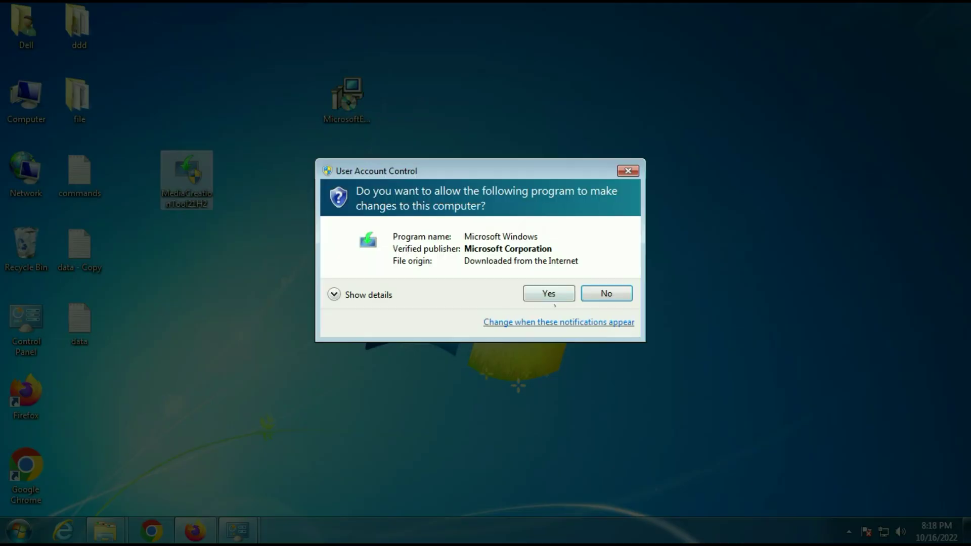
left_click(552, 288)
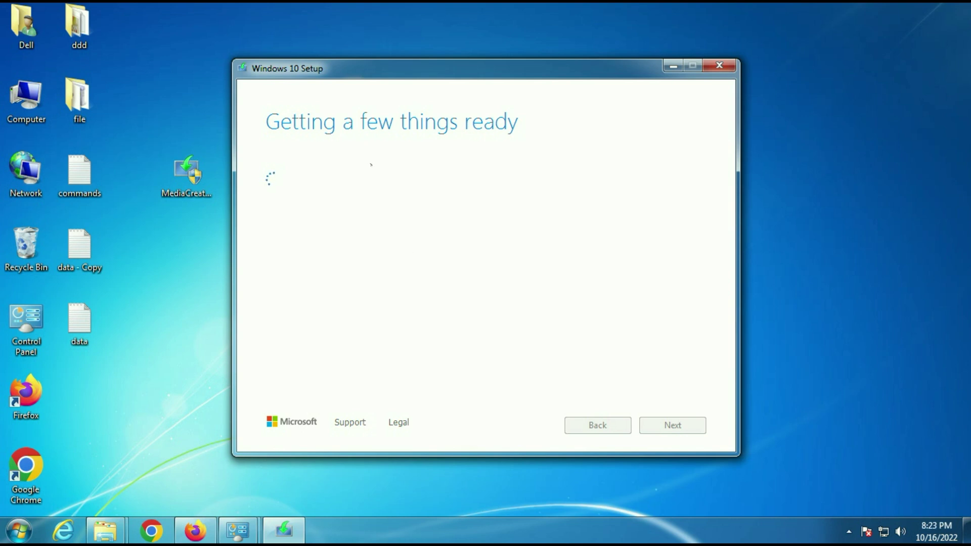
left_click_drag(314, 70, 533, 75)
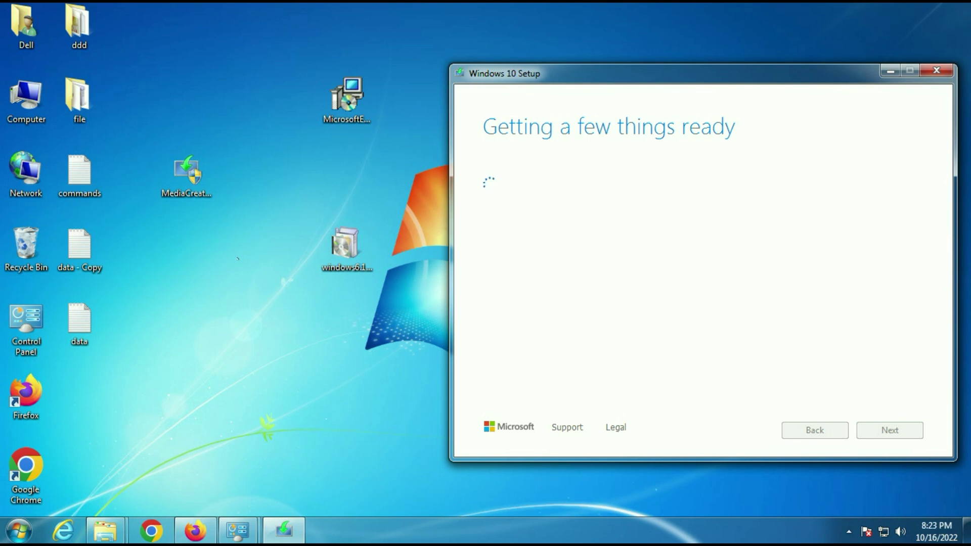
Check the Easy Fix, KB3140245 and MediaCreationTool21H2 files on the desktop, then recentre Setup.
left_click_drag(291, 31, 408, 387)
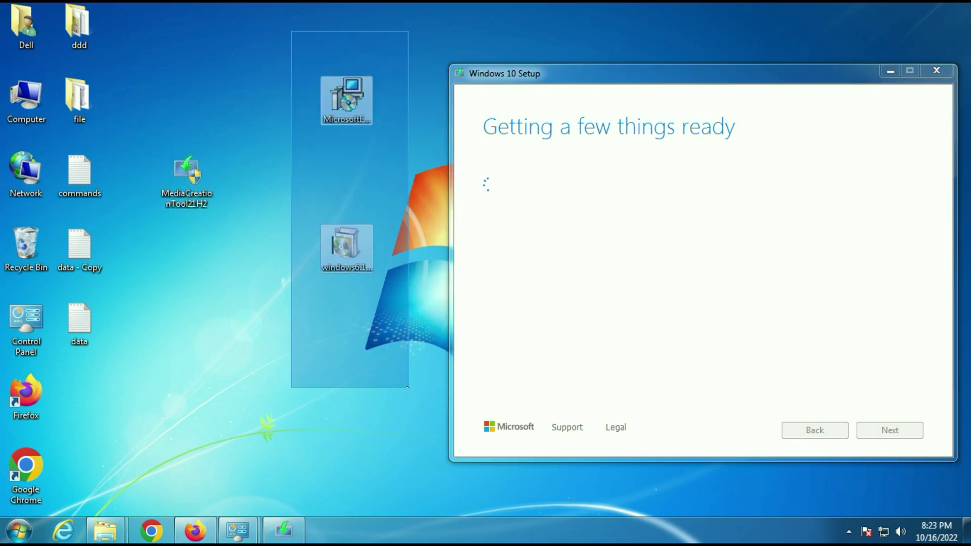
left_click(368, 359)
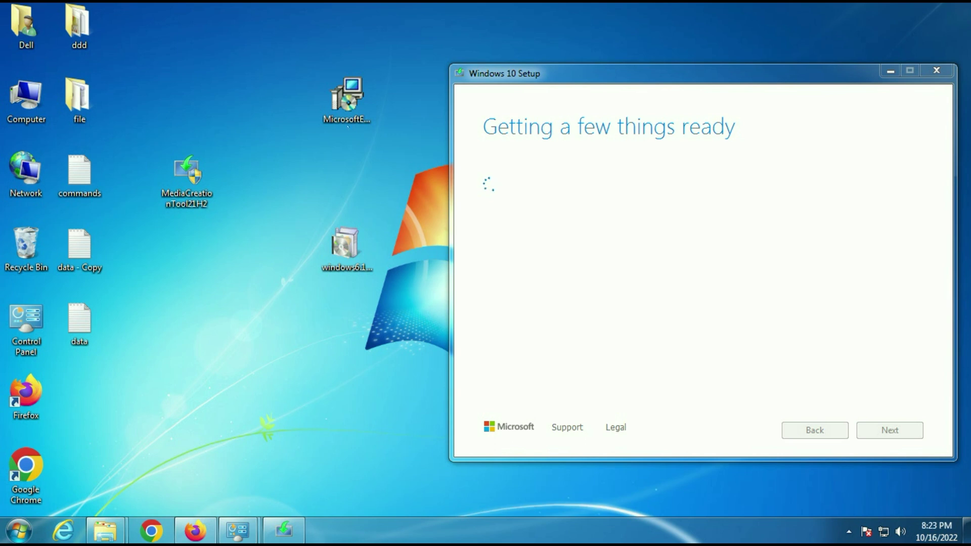
left_click(347, 116)
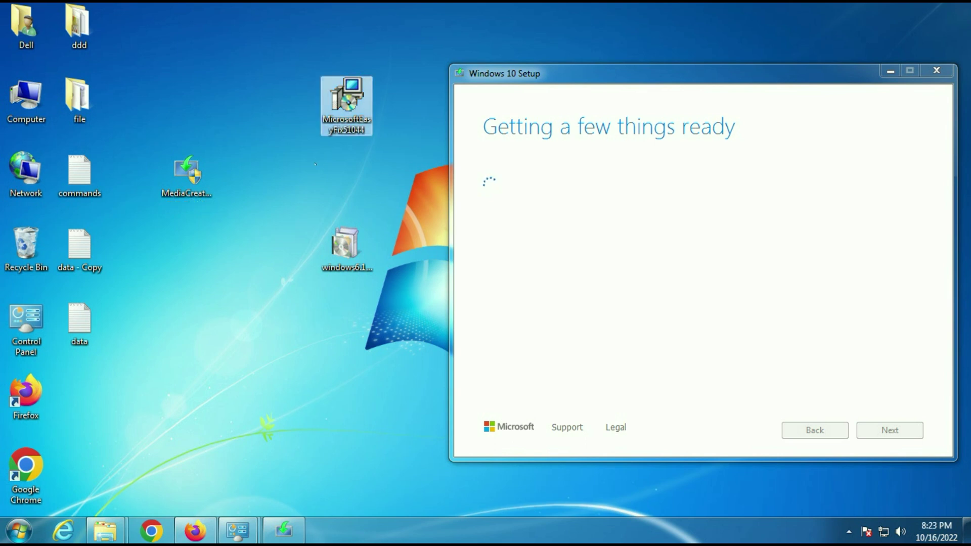
left_click(338, 238)
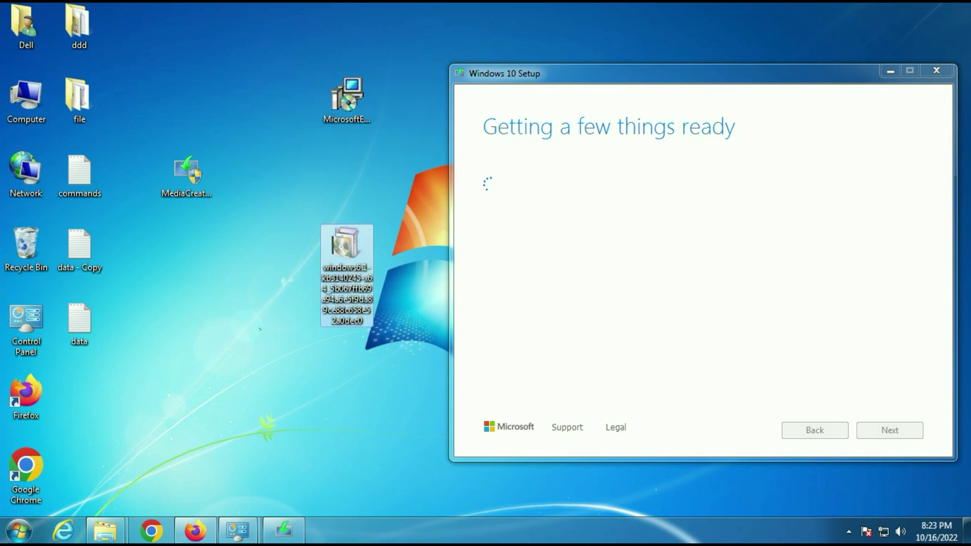
left_click(180, 185)
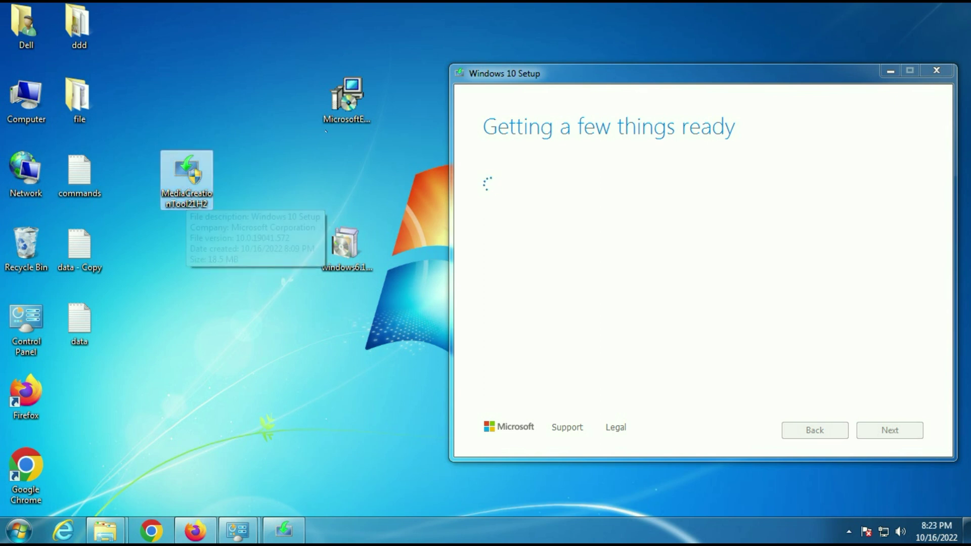
left_click_drag(668, 76, 473, 76)
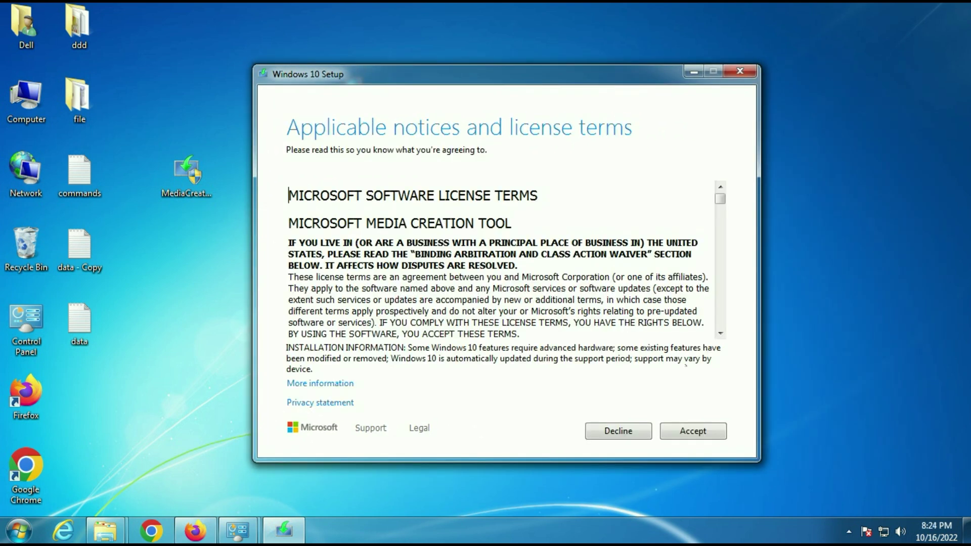
Accept the license terms and pick Create installation media for another PC.
left_click(693, 431)
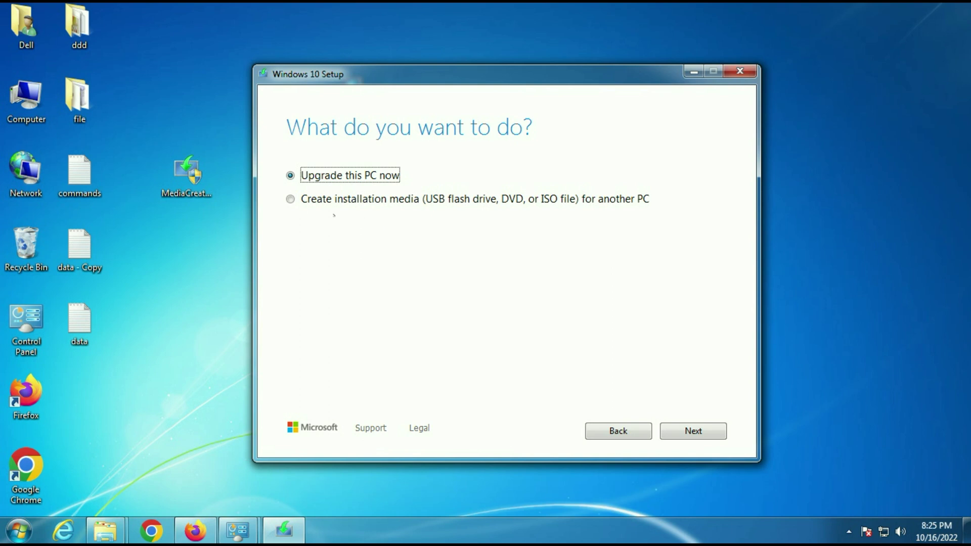
left_click(290, 199)
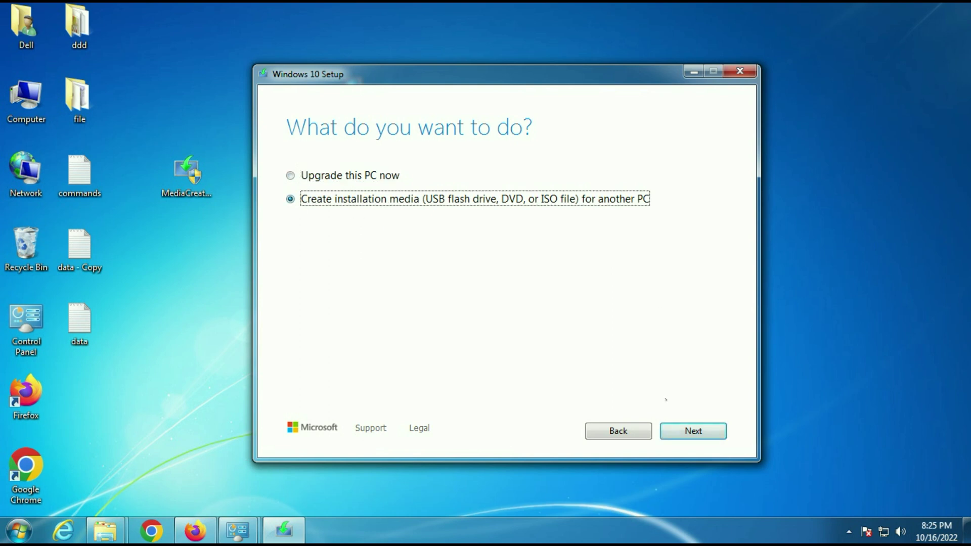
left_click(693, 431)
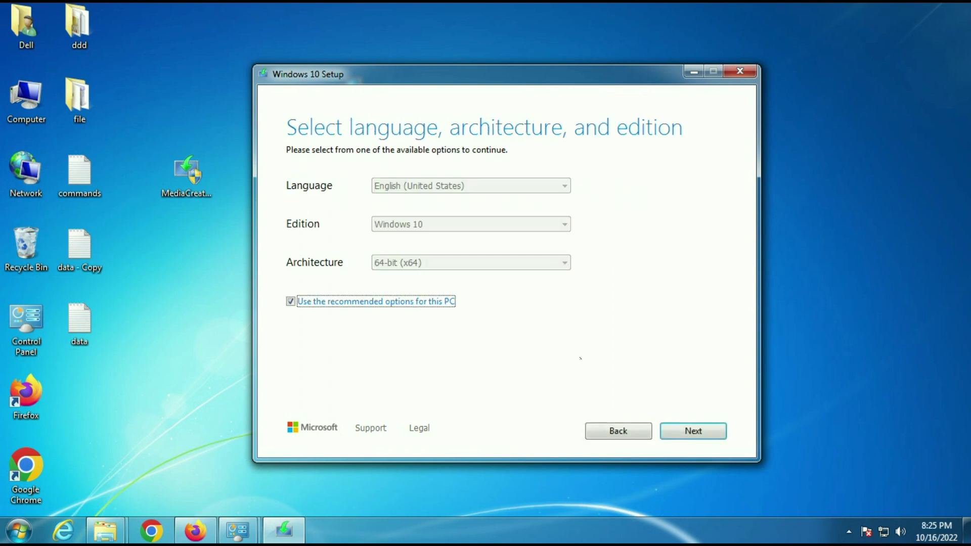
Keep English (United States) and 64-bit recommended options, then go back and choose Upgrade this PC now.
key("space")
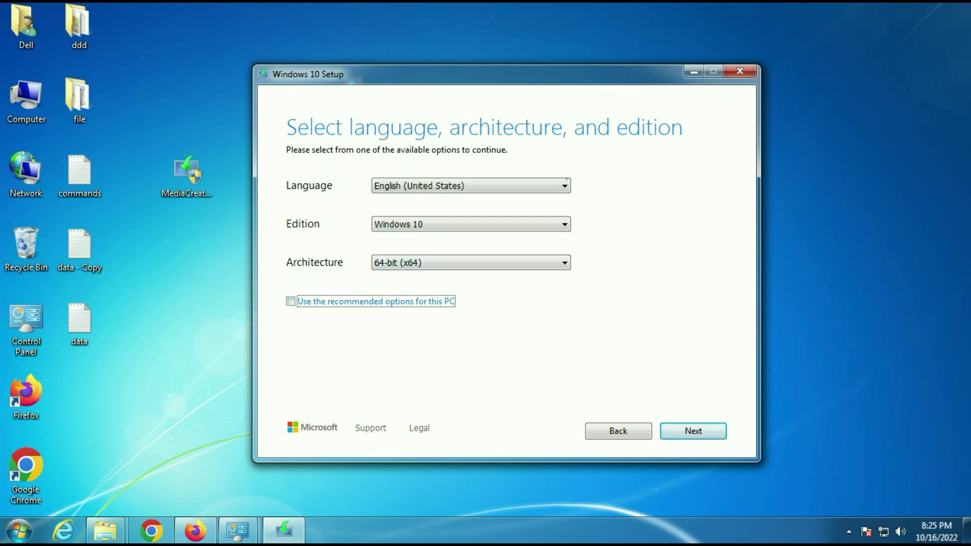
left_click(530, 187)
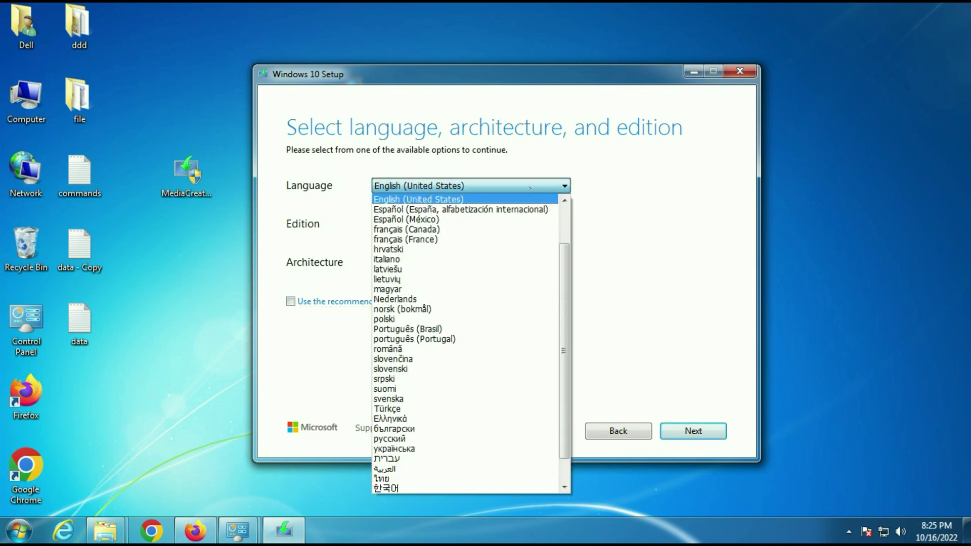
left_click(530, 187)
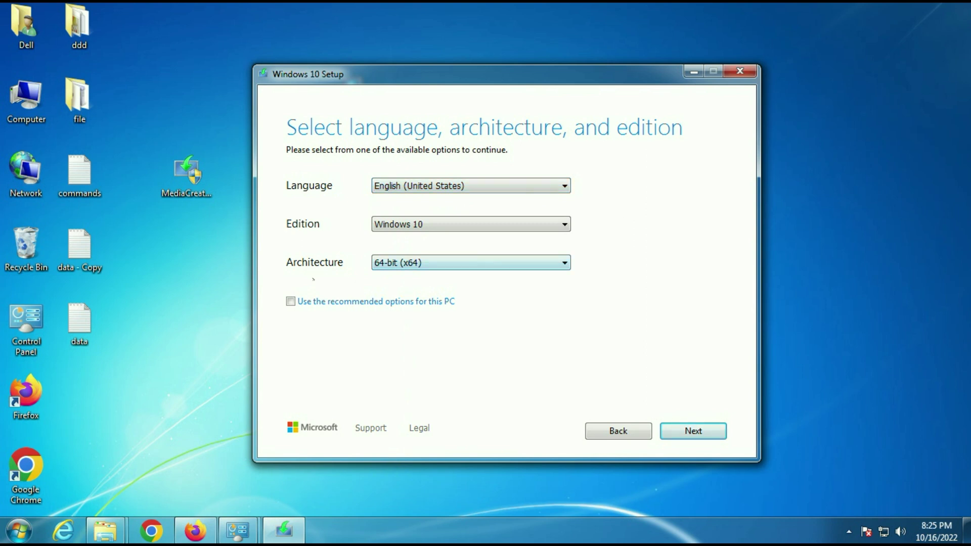
left_click(560, 262)
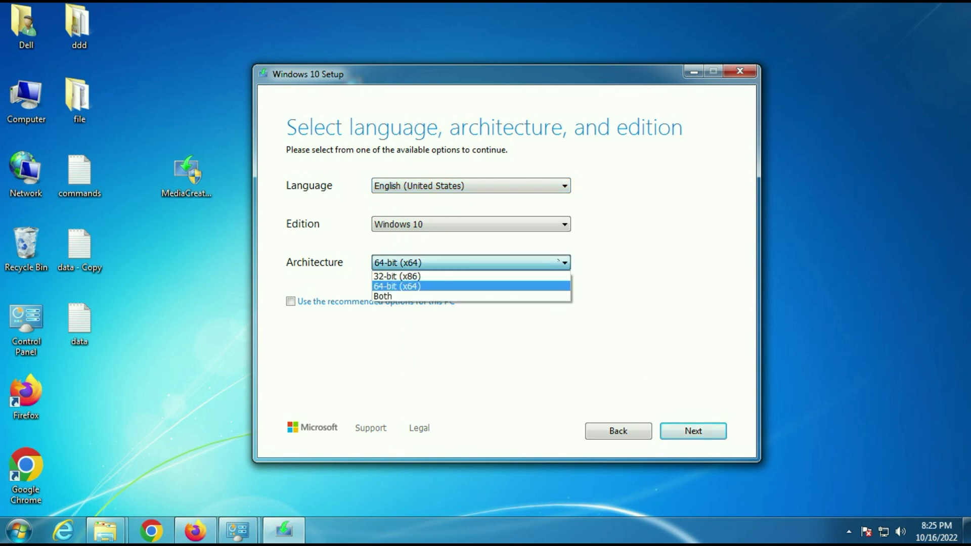
left_click(559, 261)
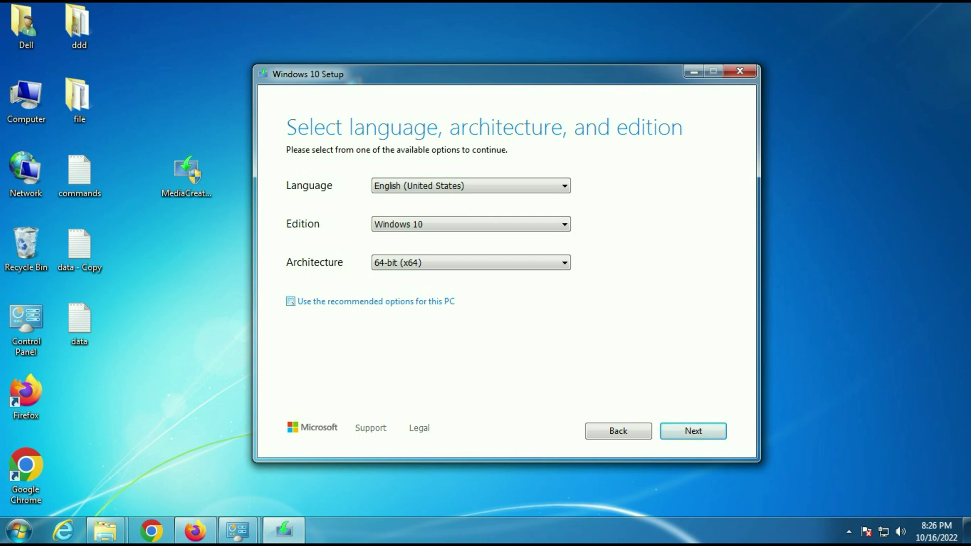
left_click(291, 302)
left_click(619, 431)
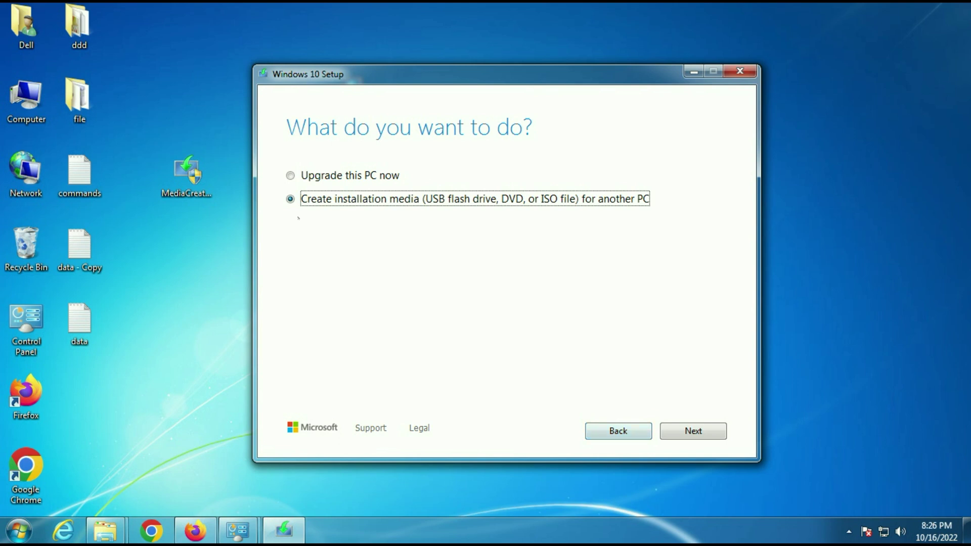
left_click(350, 175)
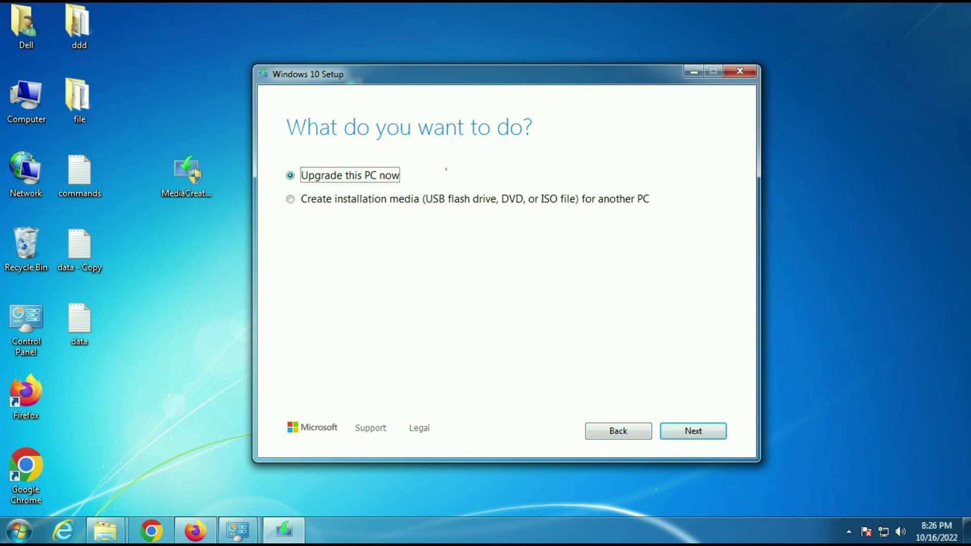
Start the Windows 10 Pro upgrade, choosing to keep personal files and apps.
left_click(702, 428)
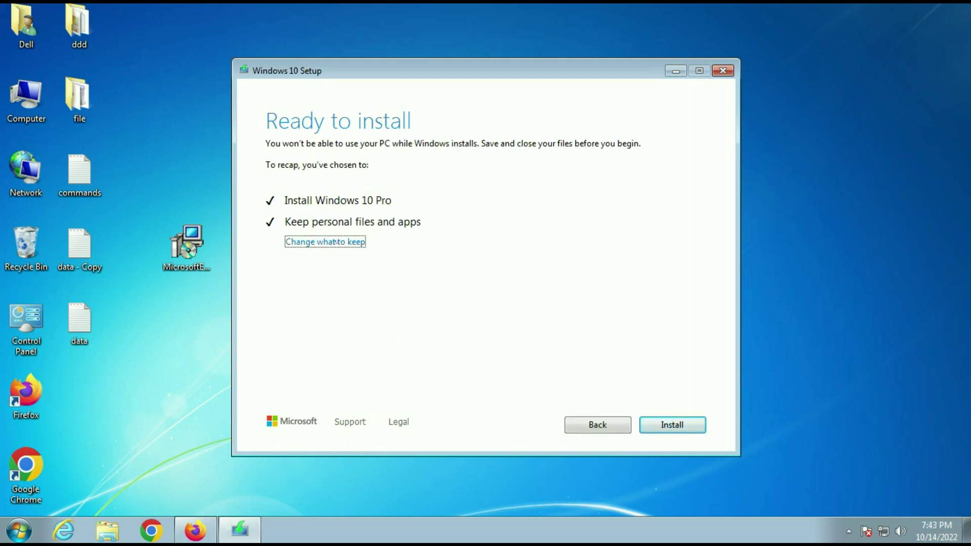
left_click(309, 242)
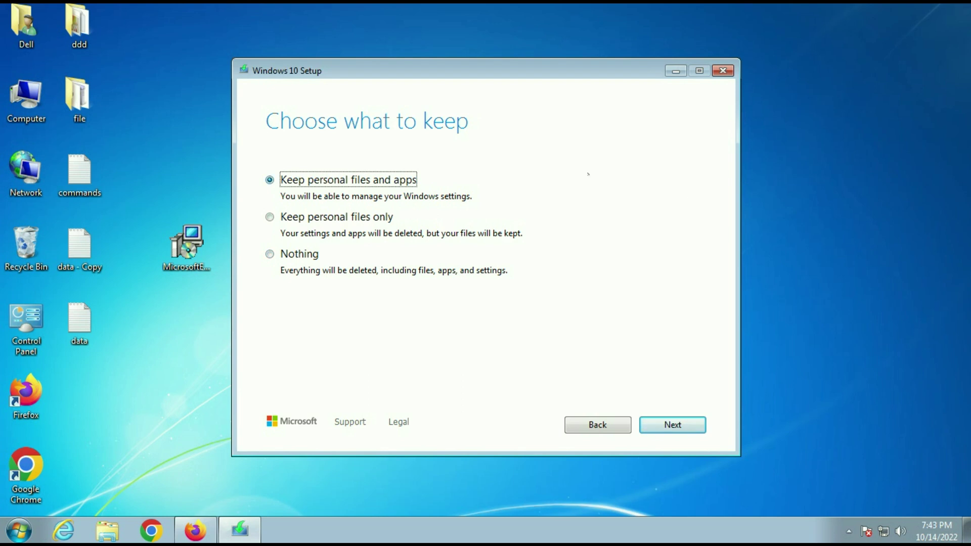
left_click(672, 425)
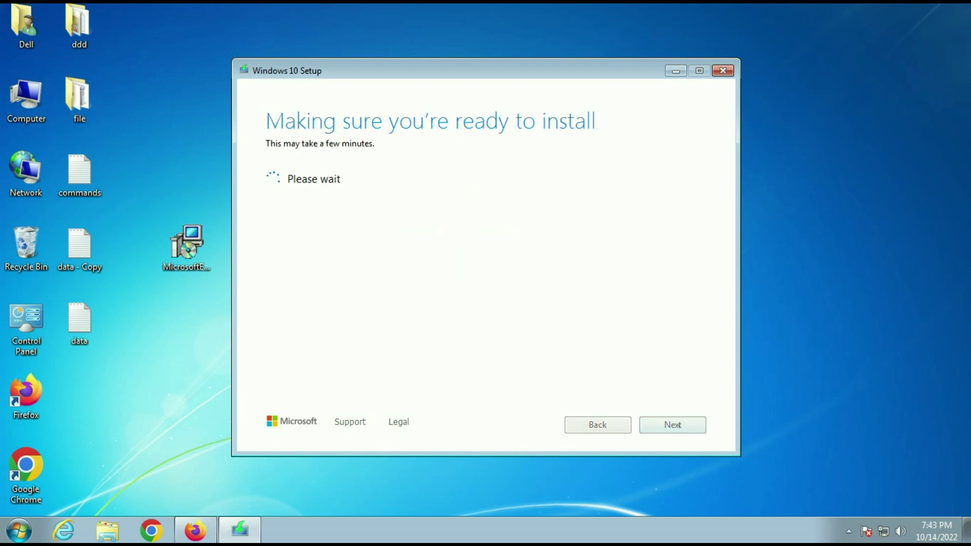